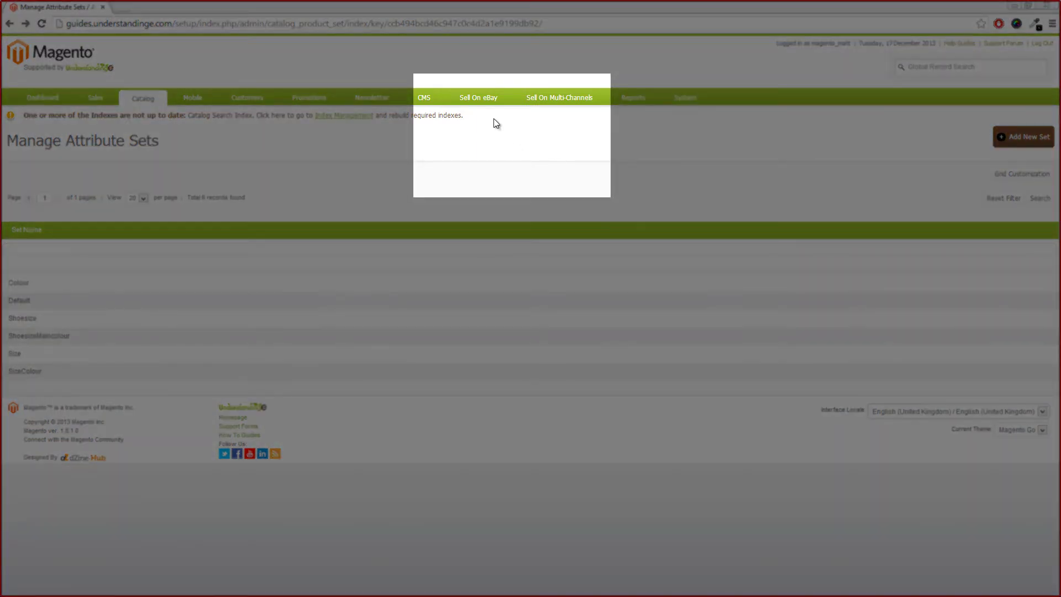
Open the M2E Pro eBay listings and start adding a new listing
{"action": "mouse_move", "coordinate": [486, 104]}
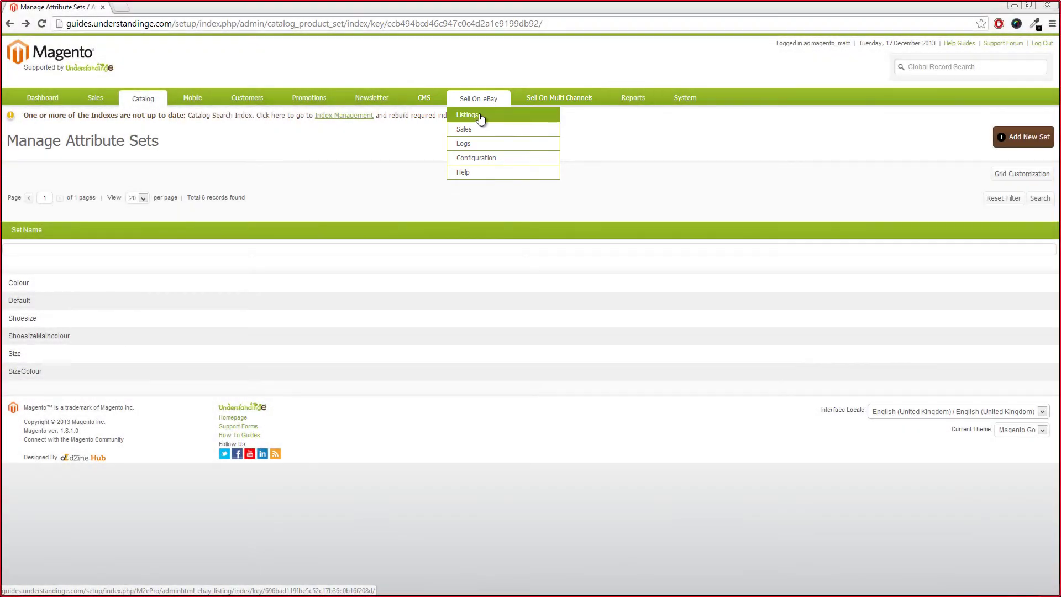
{"action": "left_click", "coordinate": [480, 117]}
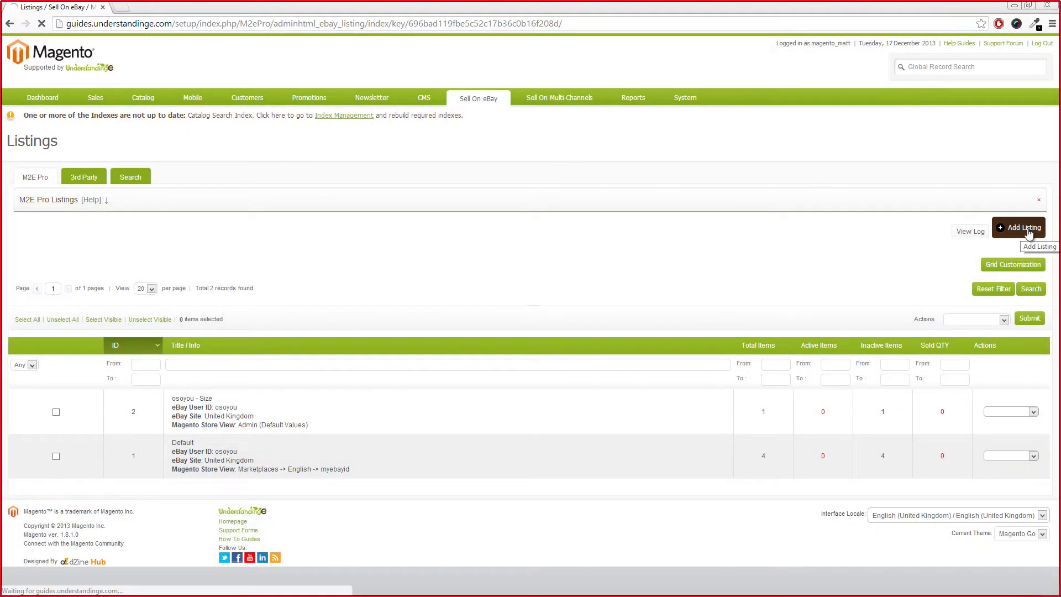
{"action": "left_click", "coordinate": [1027, 231]}
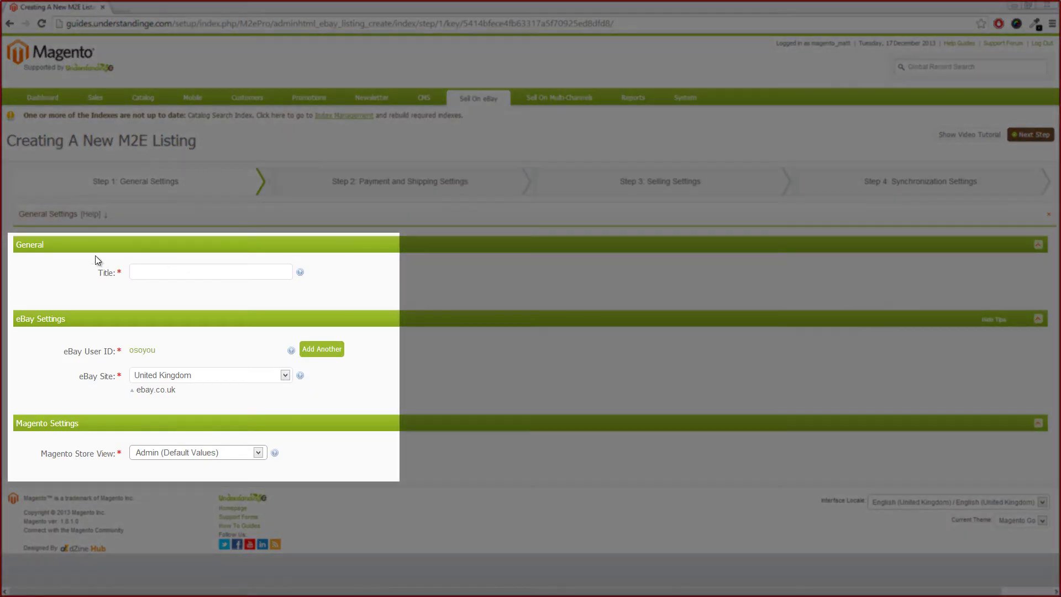
Title the listing "osoyou - Shoesize", keep United Kingdom as the eBay site and continue to the payment and shipping settings
{"action": "left_click", "coordinate": [150, 270]}
{"action": "left_click", "coordinate": [172, 271]}
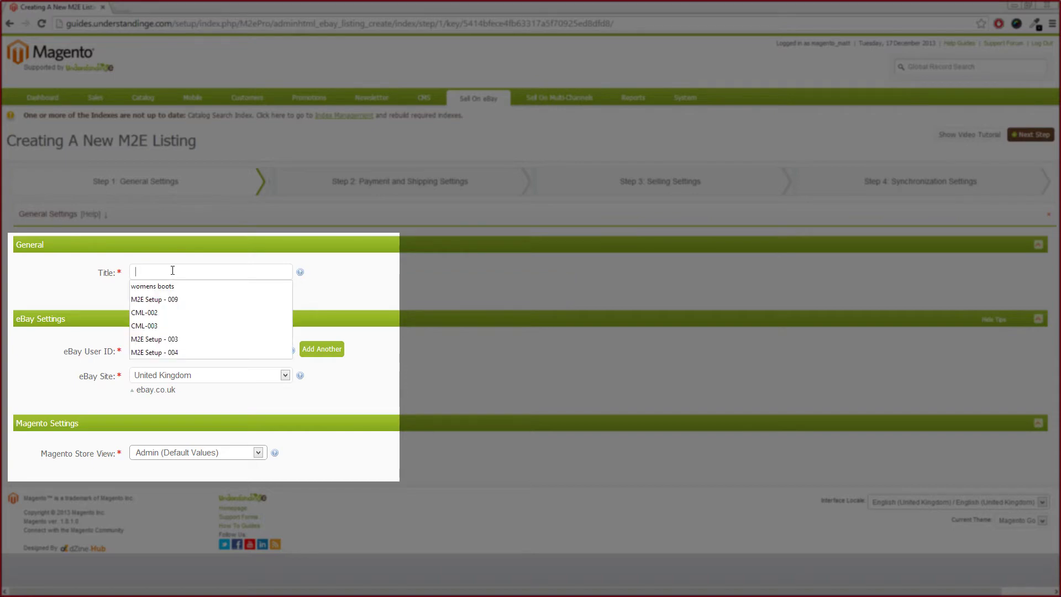
{"action": "type", "text": "osoyou -"}
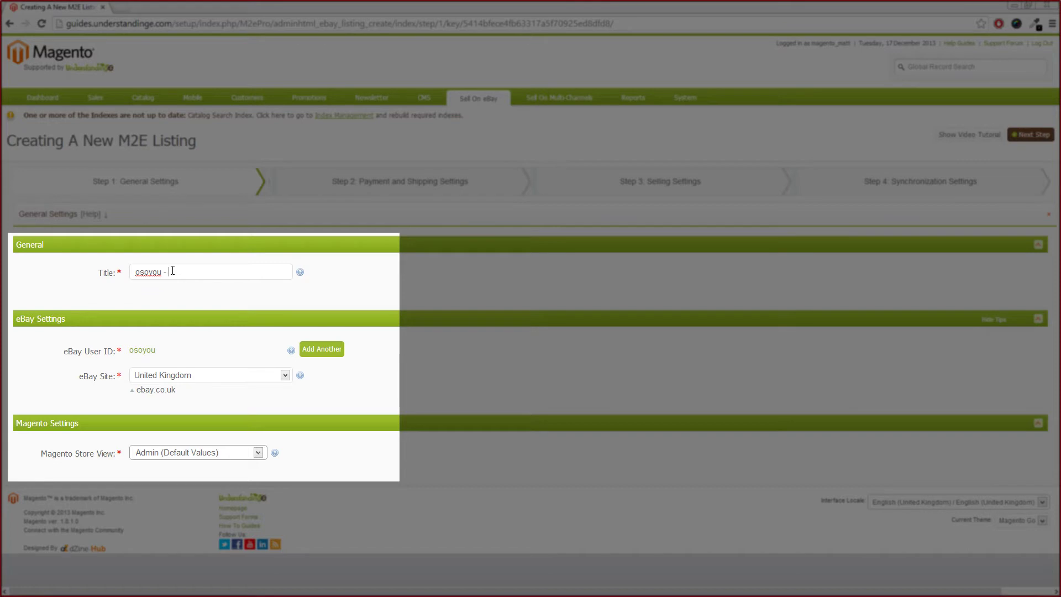
{"action": "type", "text": "Shoesize"}
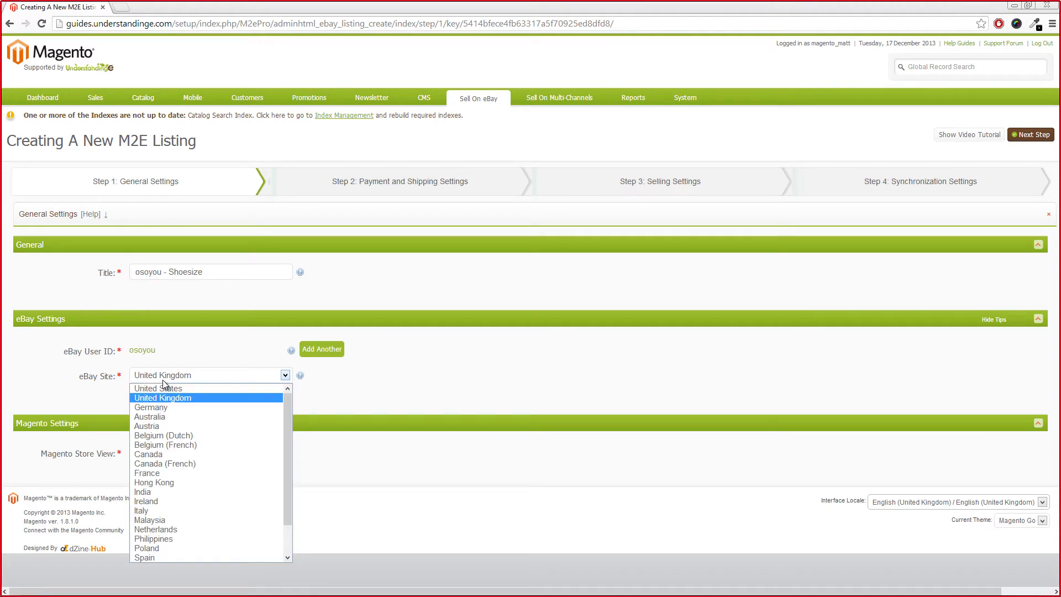
{"action": "left_click", "coordinate": [163, 380]}
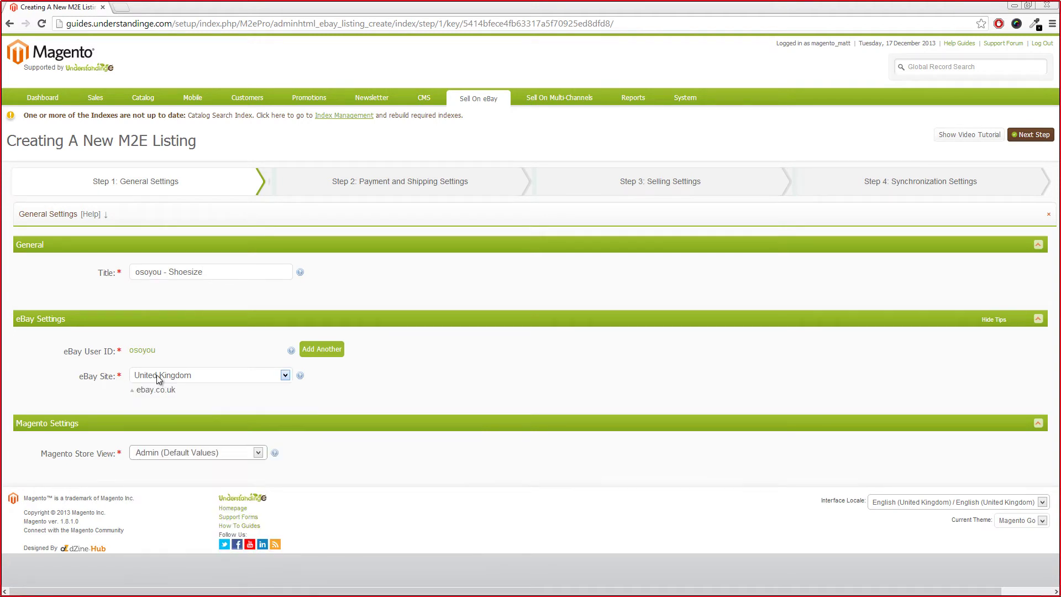
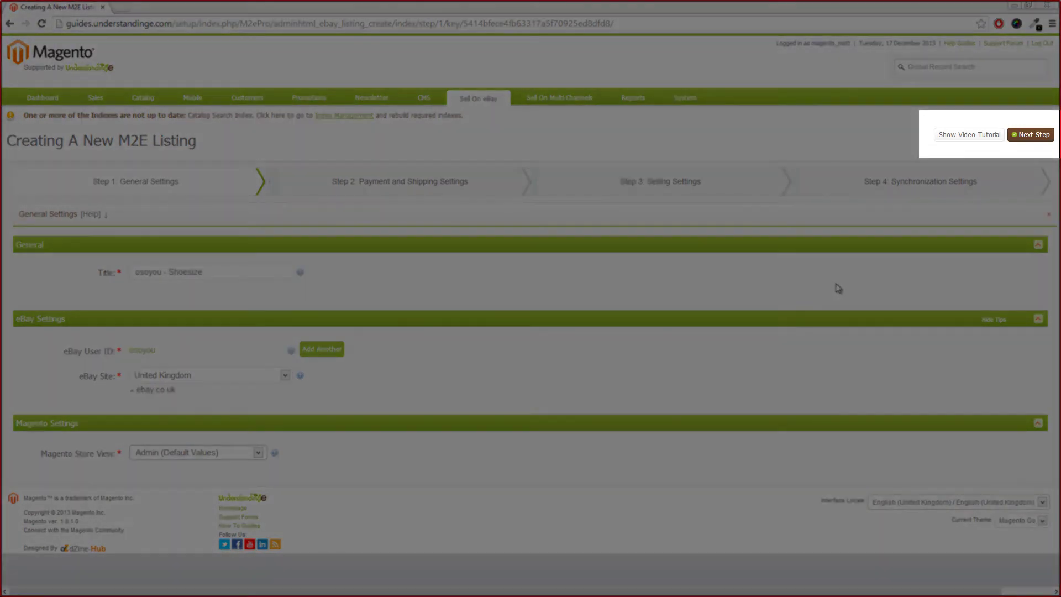
{"action": "left_click", "coordinate": [1031, 135]}
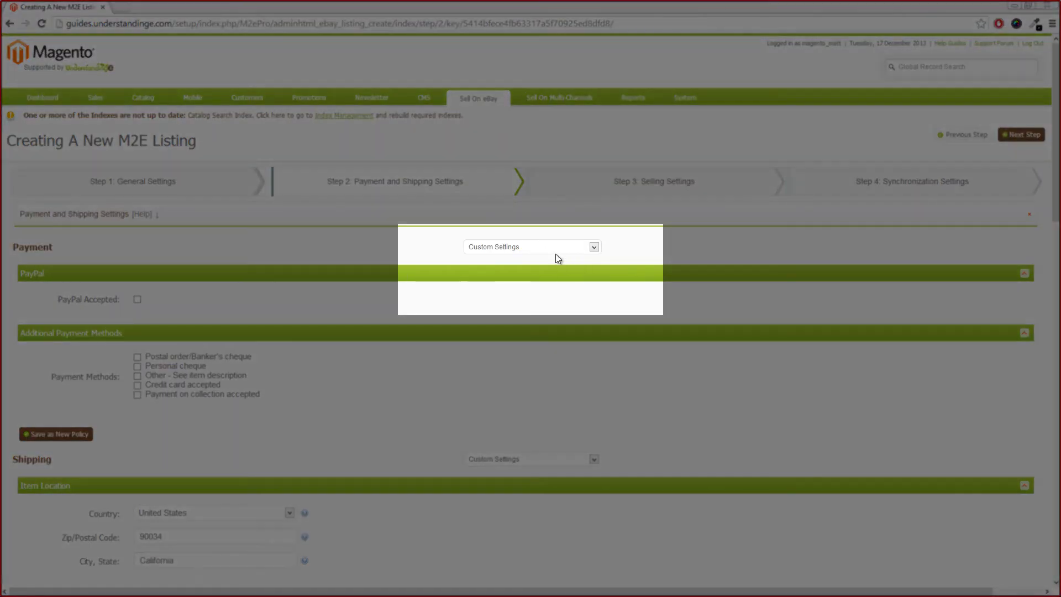
Assign the payment policy "PayPal Immediate Payment Only" and the shipping policy "Royal Mail 48 Free + Courier 6.99"
{"action": "left_click", "coordinate": [532, 246]}
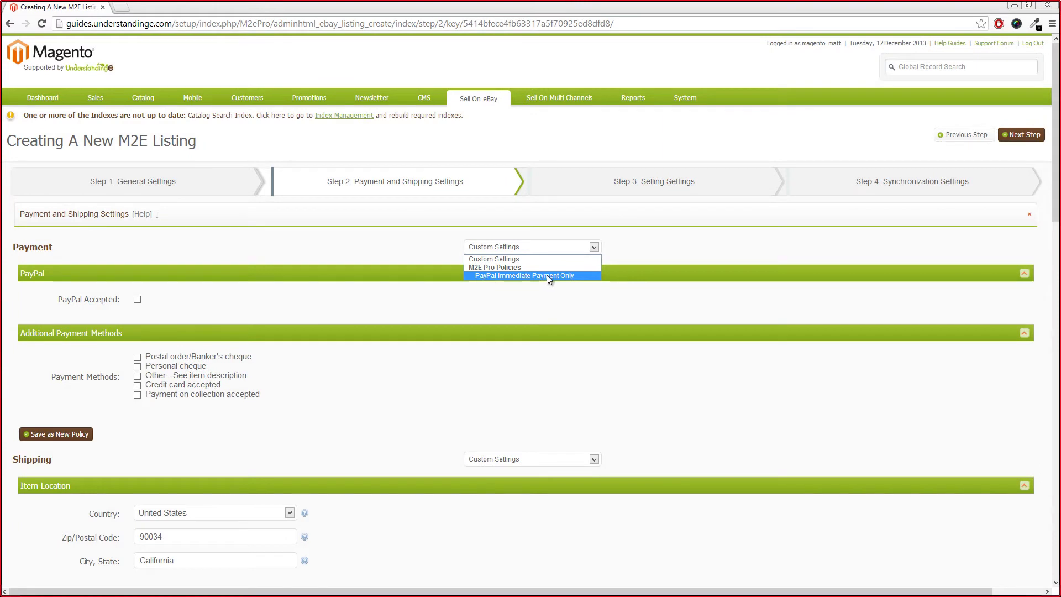
{"action": "left_click", "coordinate": [511, 275]}
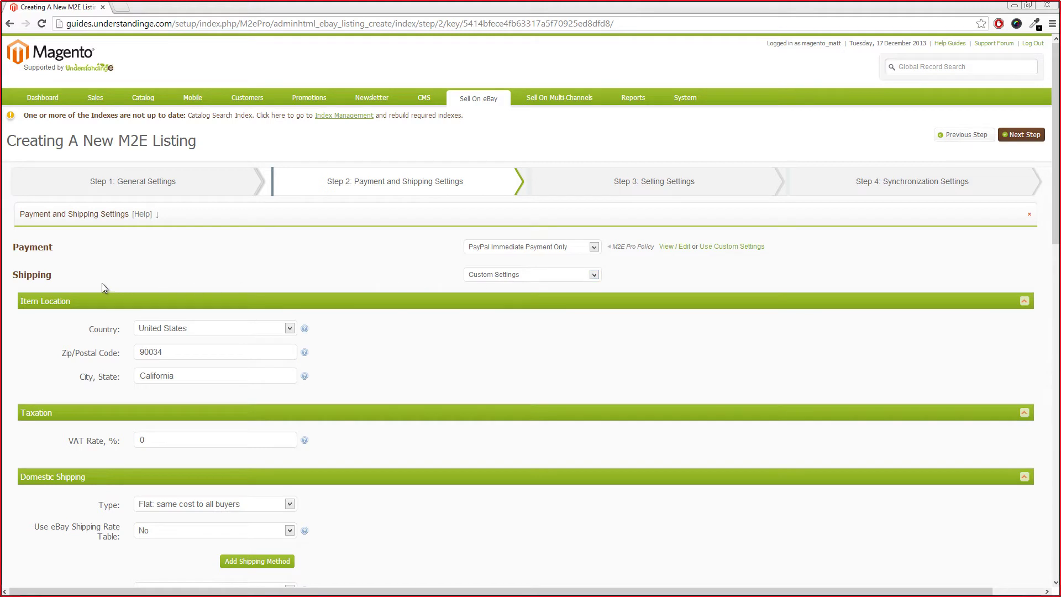
{"action": "left_click", "coordinate": [489, 275]}
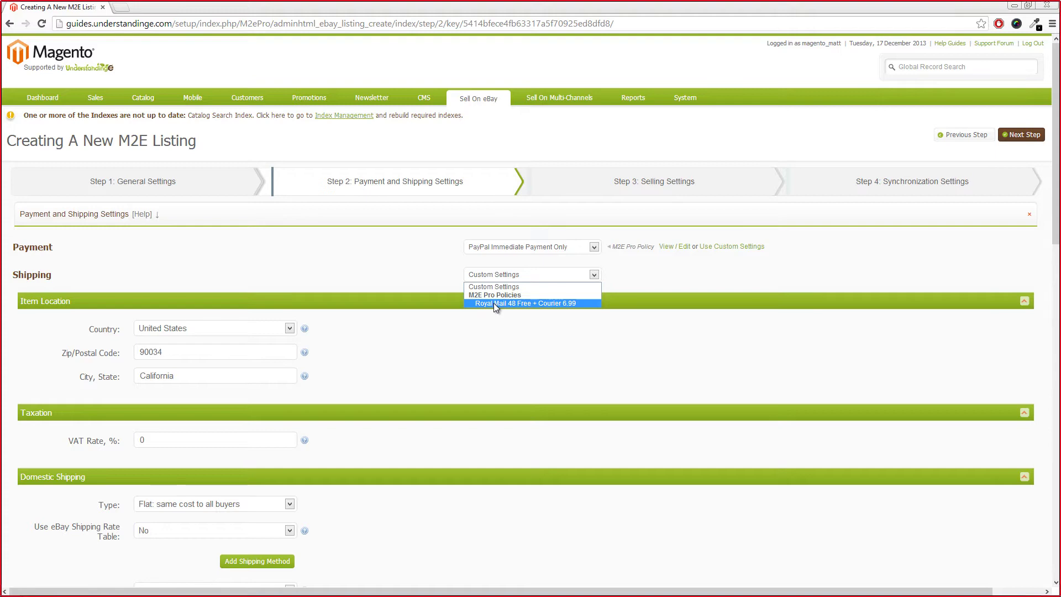
{"action": "left_click", "coordinate": [493, 303]}
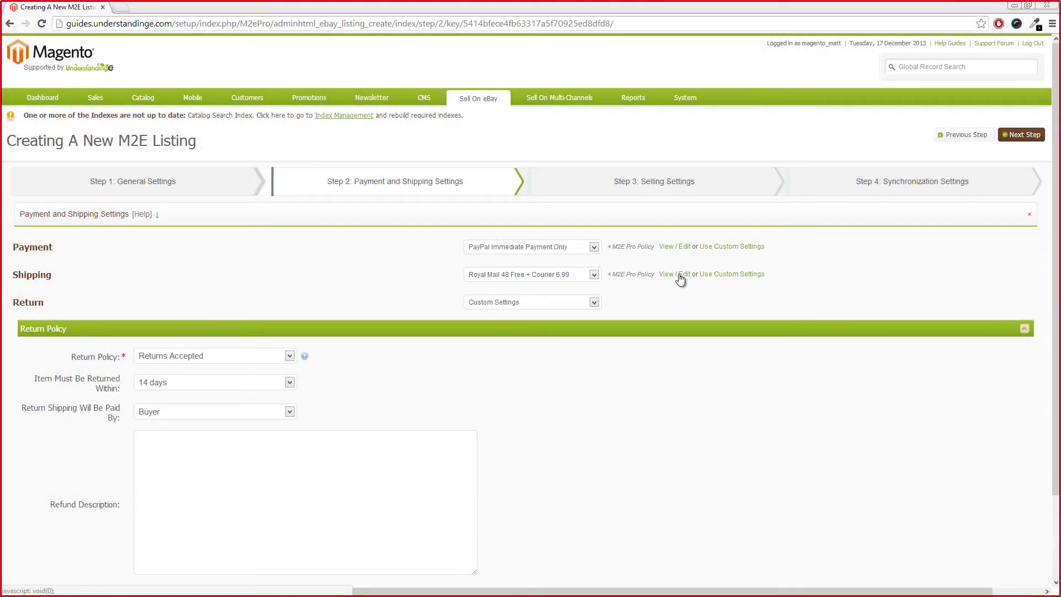
Review the selected shipping policy's item location and domestic shipping services, and return to the listing being created
{"action": "left_click", "coordinate": [679, 275]}
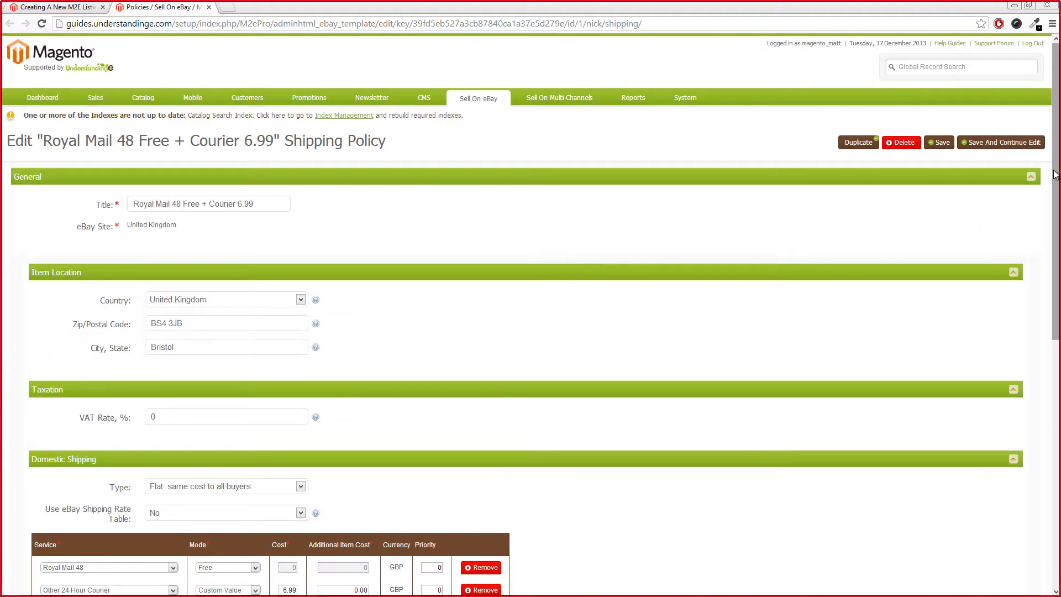
{"action": "left_click_drag", "start_coordinate": [1056, 178], "coordinate": [1056, 239]}
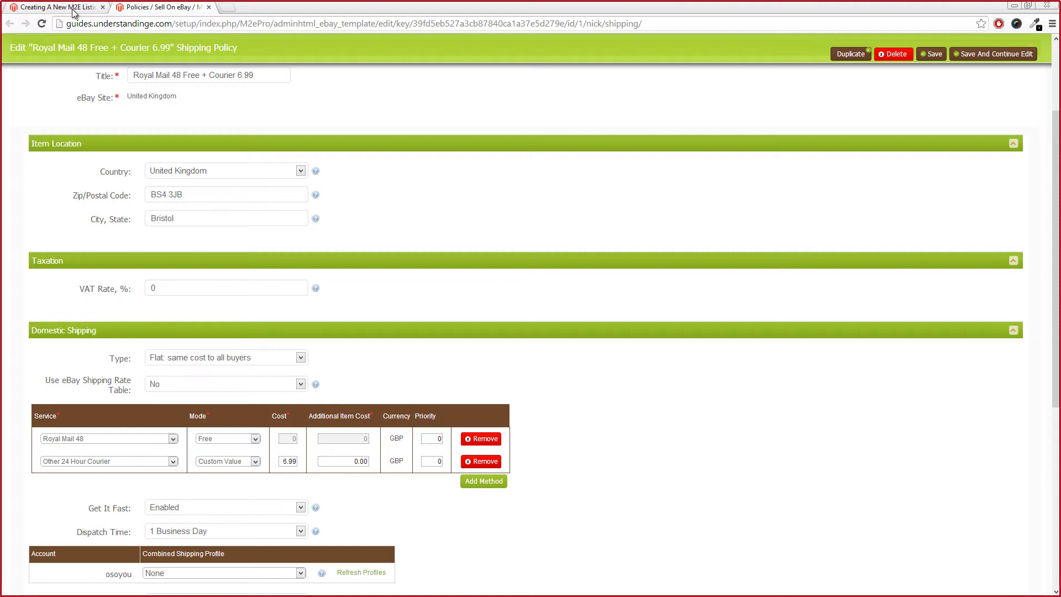
{"action": "left_click", "coordinate": [73, 8]}
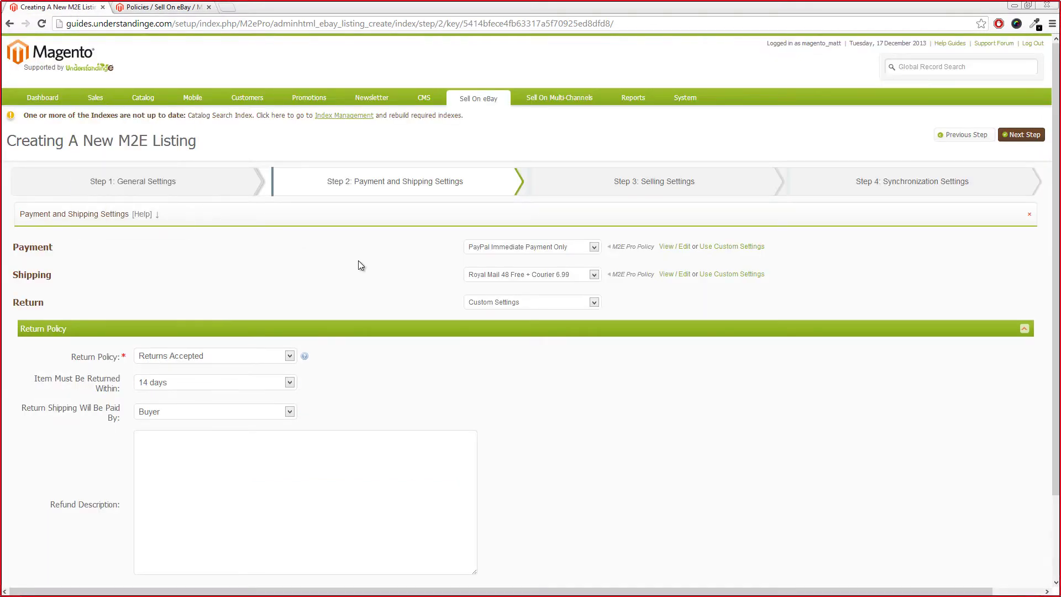
Assign the return policy "14 Days days returns accepted" and continue to the selling settings
{"action": "left_click", "coordinate": [501, 302]}
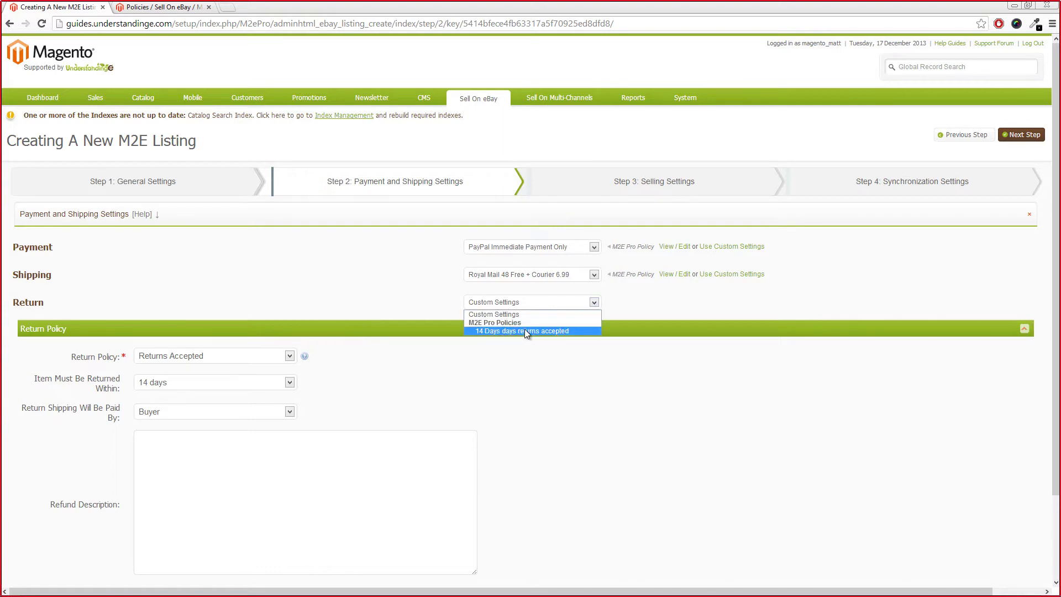
{"action": "left_click", "coordinate": [544, 330]}
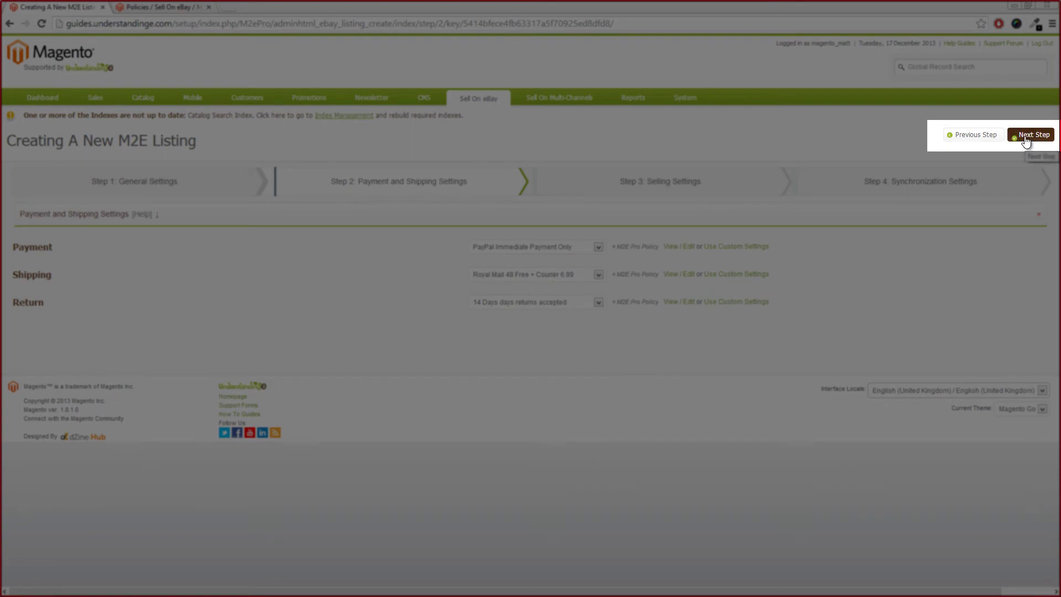
{"action": "left_click", "coordinate": [1025, 137]}
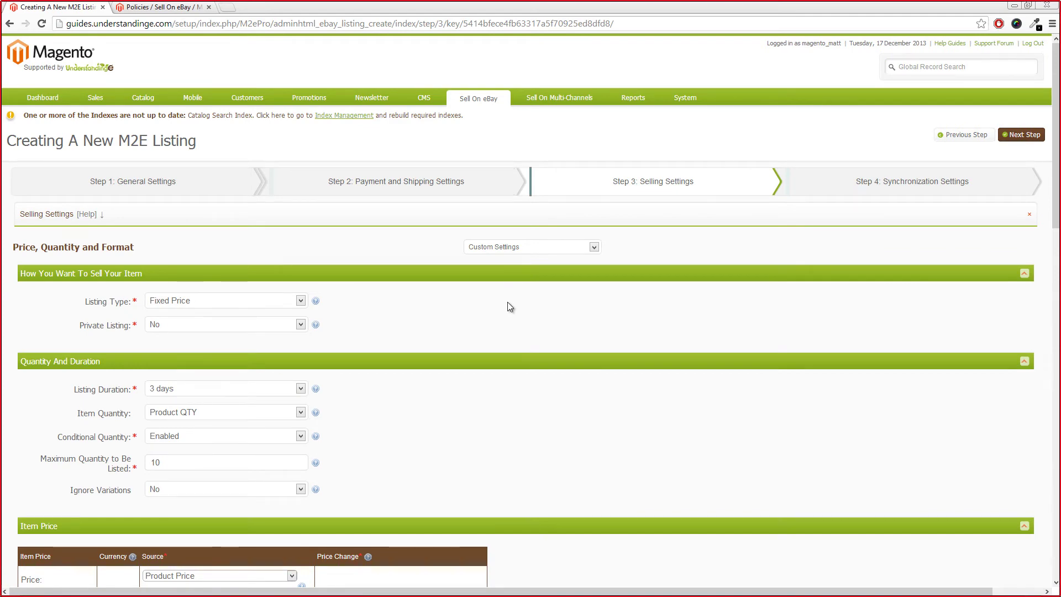
Set the listing duration to Good Till Cancelled and the conditional quantity to Disabled
{"action": "scroll", "coordinate": [507, 301], "scroll_direction": "down", "scroll_amount": 1}
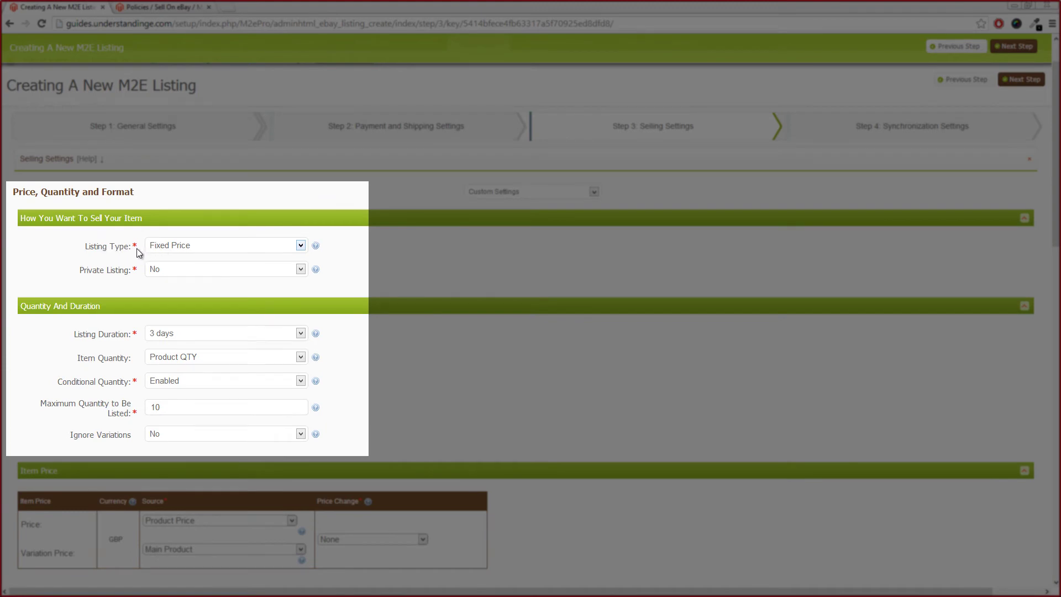
{"action": "left_click", "coordinate": [200, 338]}
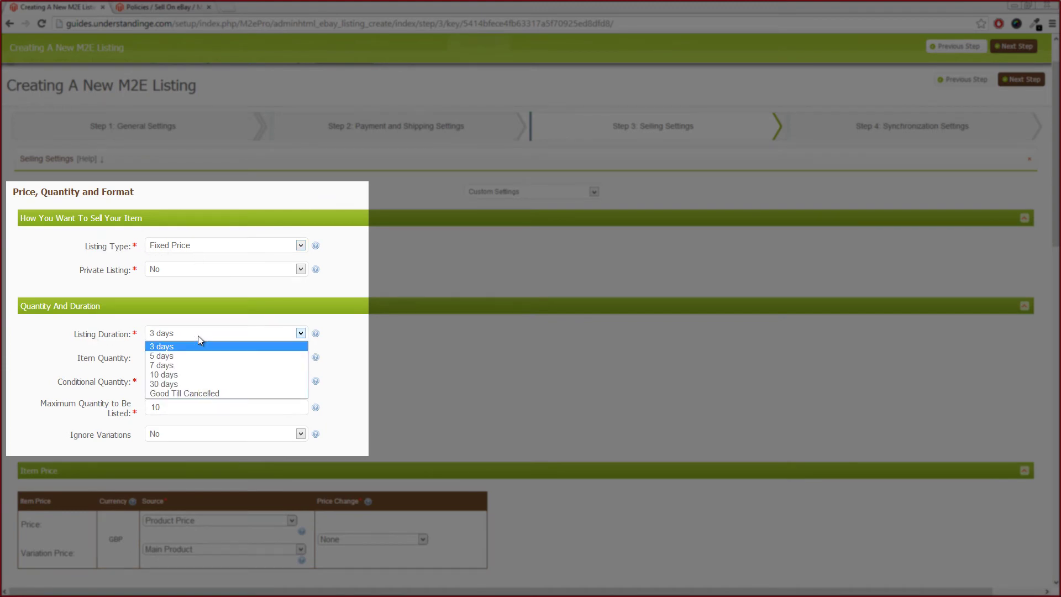
{"action": "left_click", "coordinate": [188, 393]}
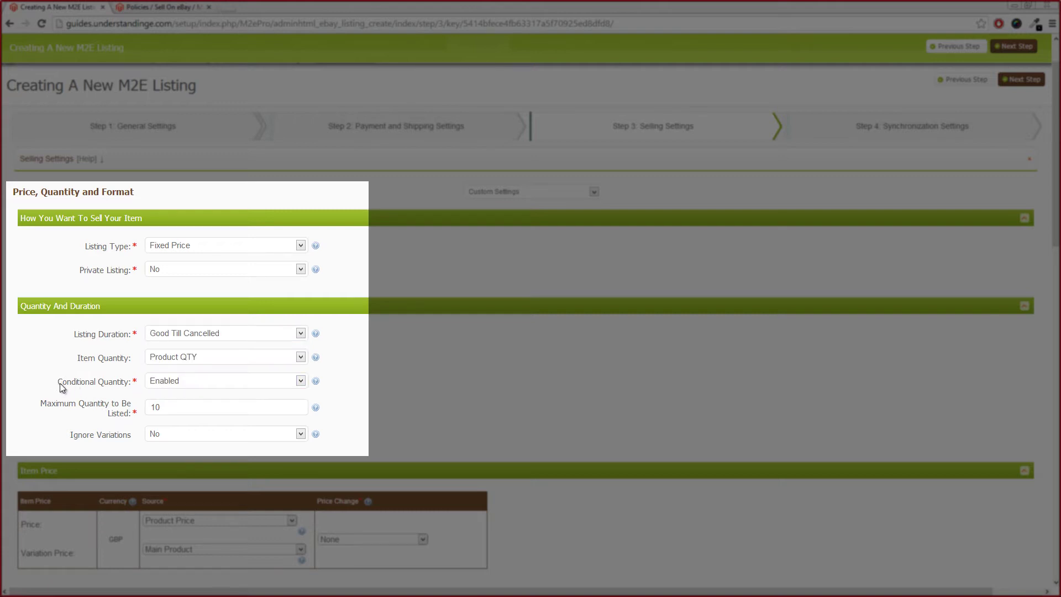
{"action": "left_click", "coordinate": [191, 382]}
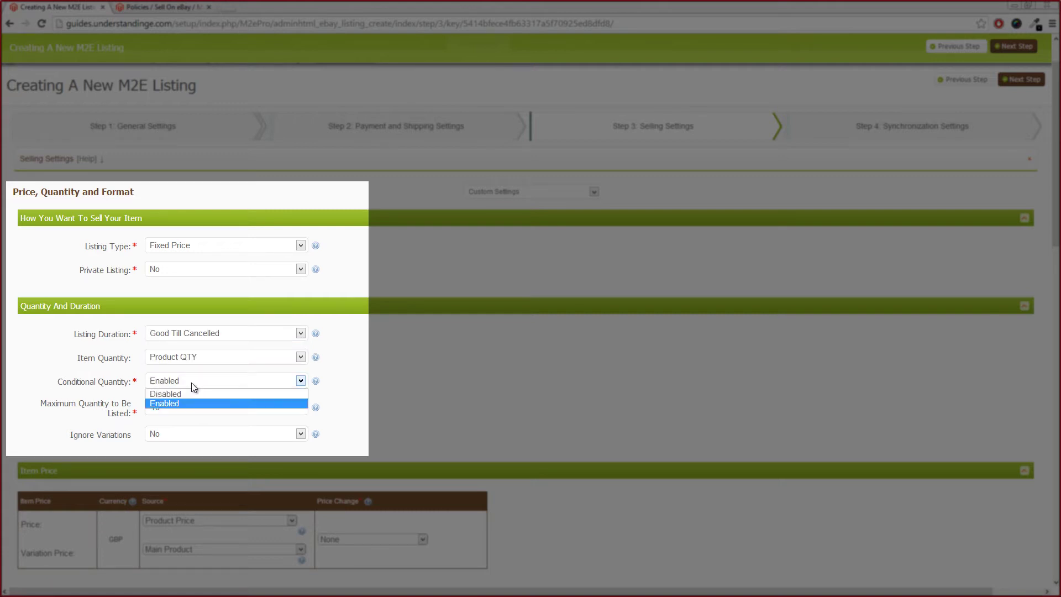
{"action": "left_click", "coordinate": [184, 393]}
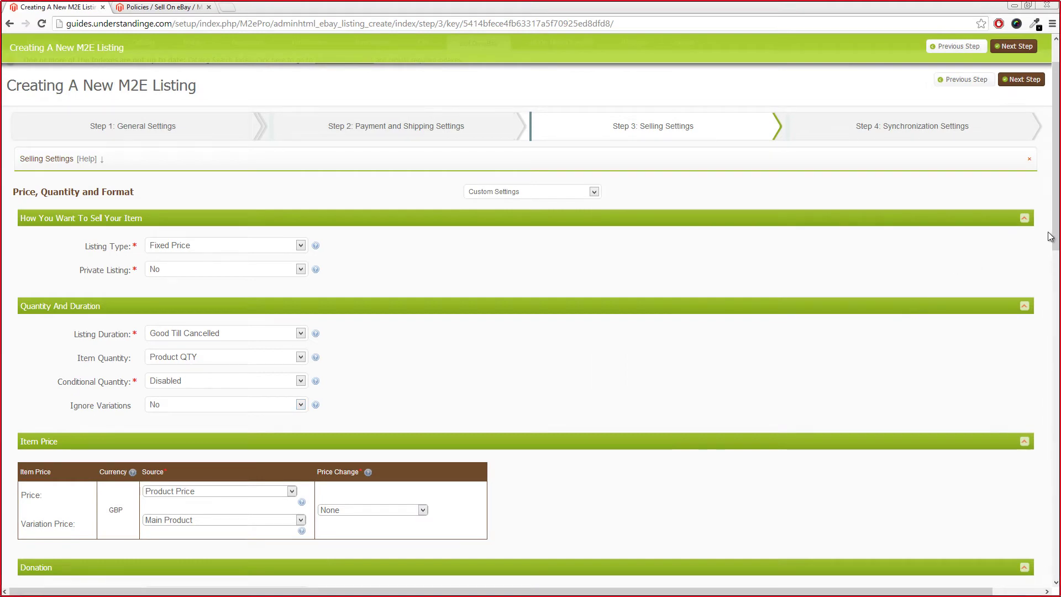
Set the variation price source to Associated Products in the item price settings
{"action": "left_click_drag", "start_coordinate": [1056, 241], "coordinate": [1048, 337]}
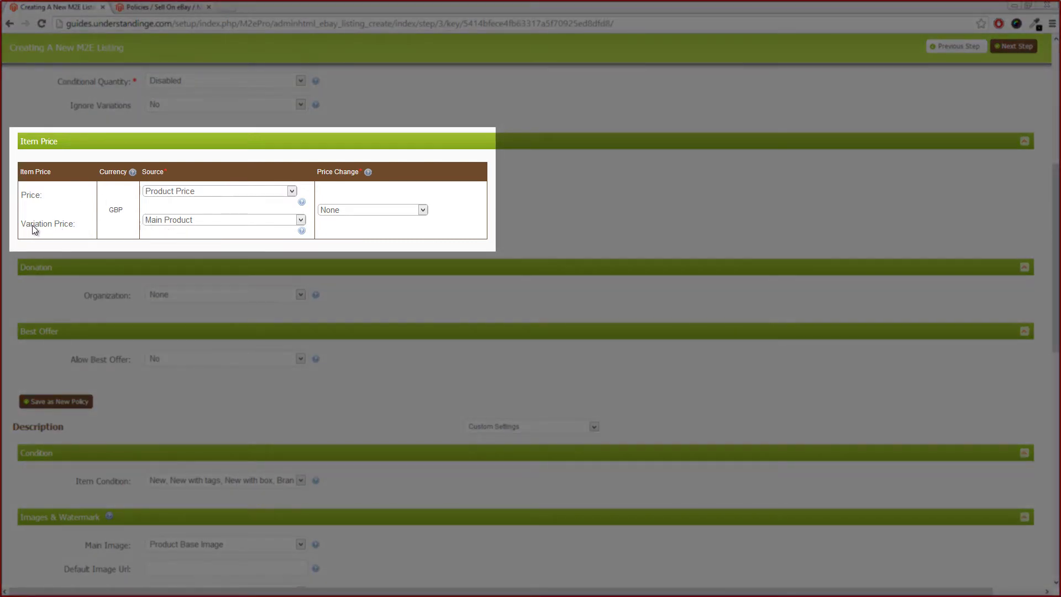
{"action": "left_click", "coordinate": [182, 219]}
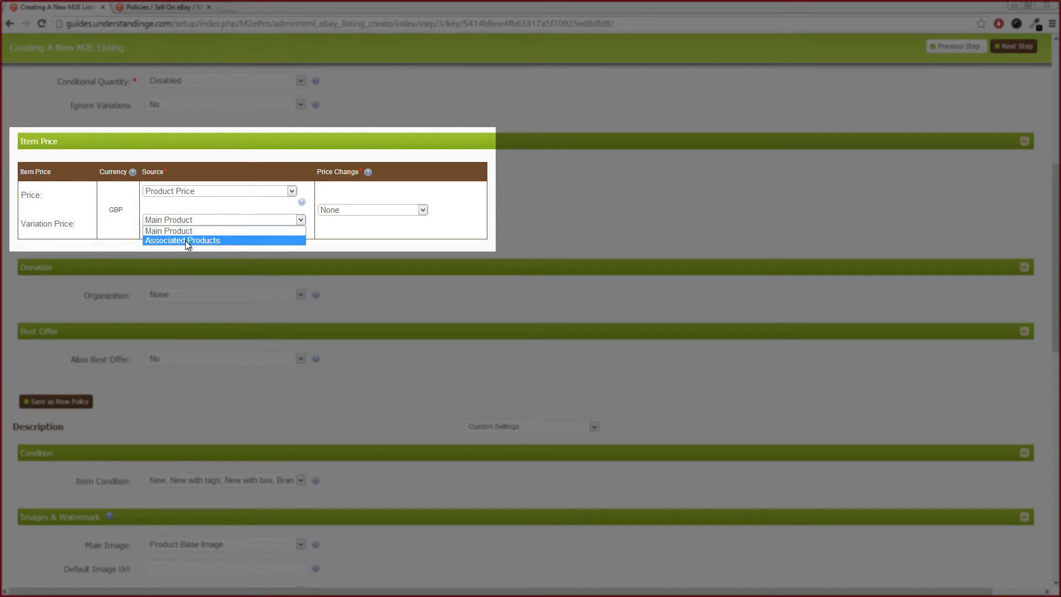
{"action": "left_click", "coordinate": [187, 241]}
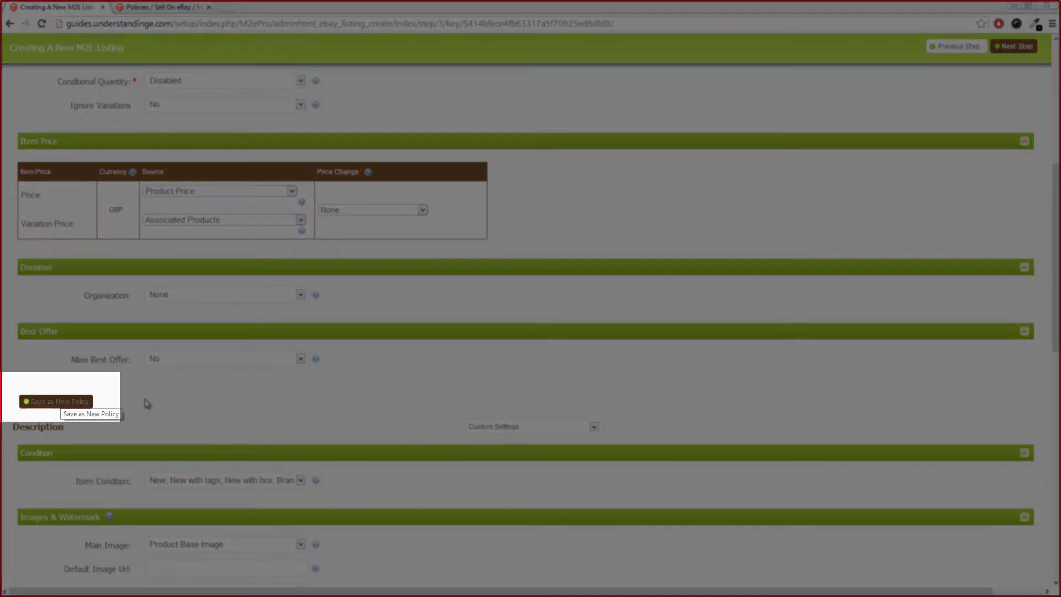
Save the price, quantity and format settings as a new policy titled "Price, QTY For Variations"
{"action": "left_click", "coordinate": [60, 404]}
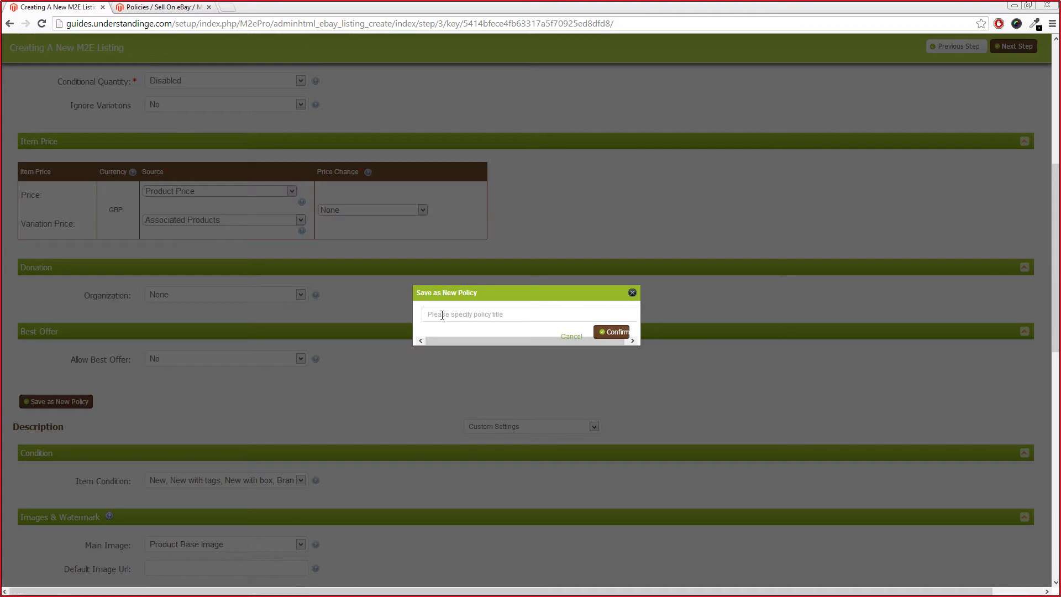
{"action": "type", "text": "Price, QTY"}
{"action": "type", "text": "For Varia"}
{"action": "key", "text": "BackSpace"}
{"action": "type", "text": "iations"}
{"action": "left_click", "coordinate": [611, 333]}
Check the item condition choices in the description settings and choose Product Base Image as the main image
{"action": "scroll", "coordinate": [611, 331], "scroll_direction": "down", "scroll_amount": 9}
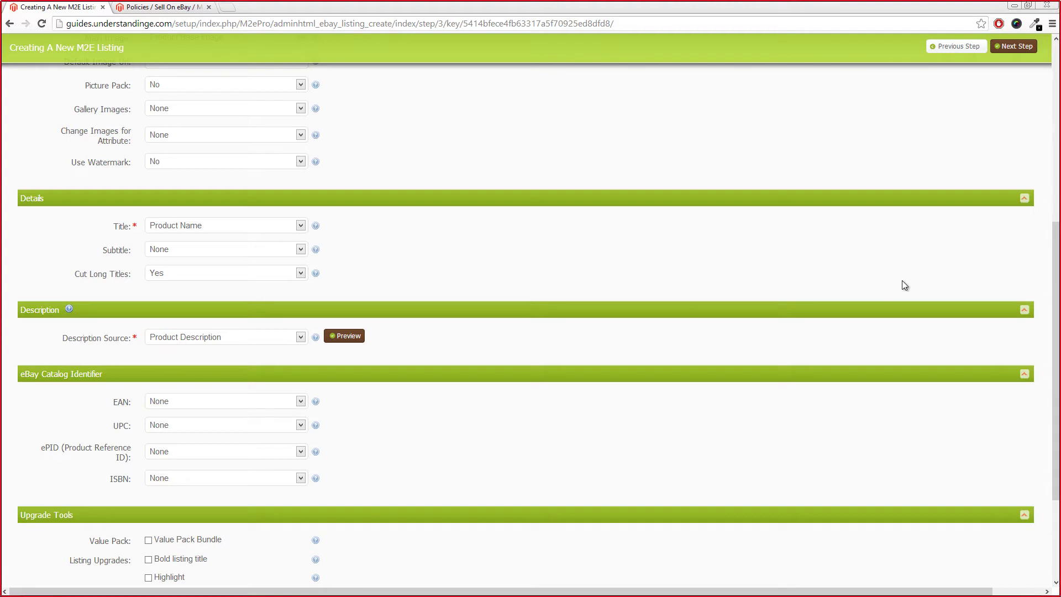
{"action": "left_click_drag", "start_coordinate": [1055, 339], "coordinate": [1057, 182]}
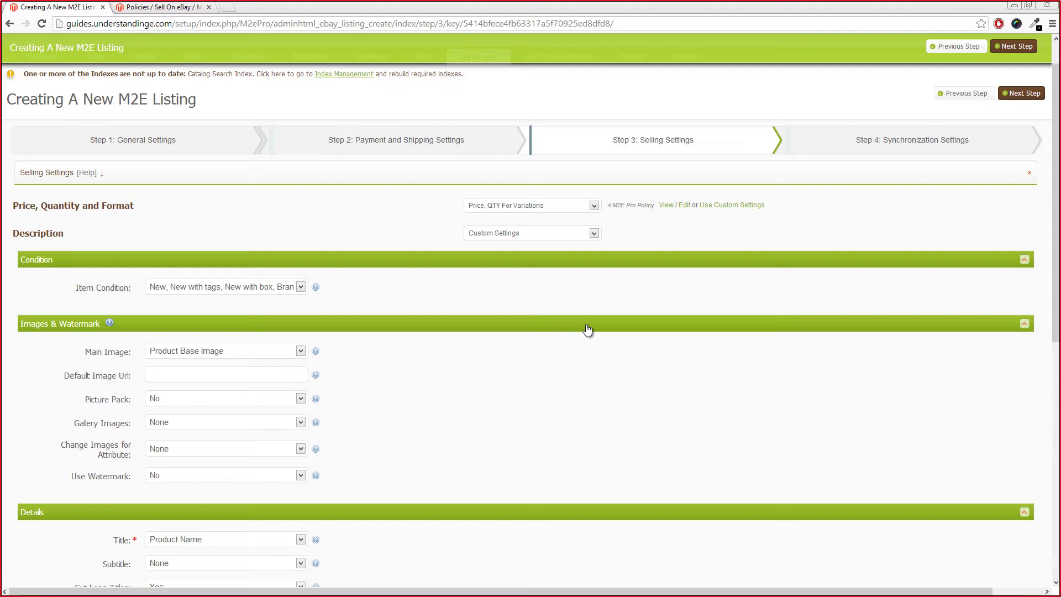
{"action": "mouse_move", "coordinate": [315, 286]}
{"action": "left_click", "coordinate": [194, 286]}
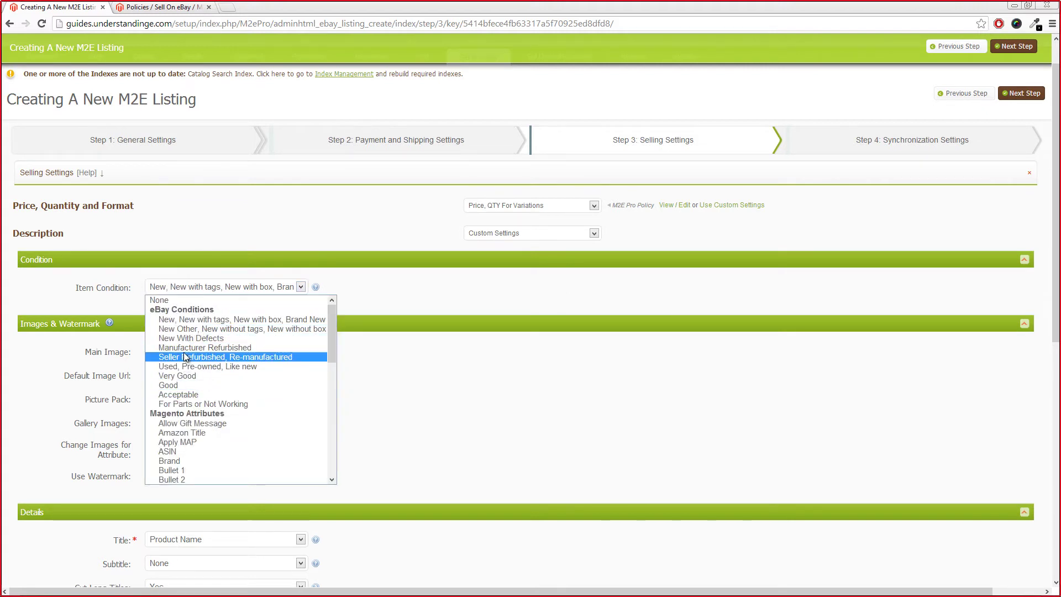
{"action": "left_click", "coordinate": [115, 303]}
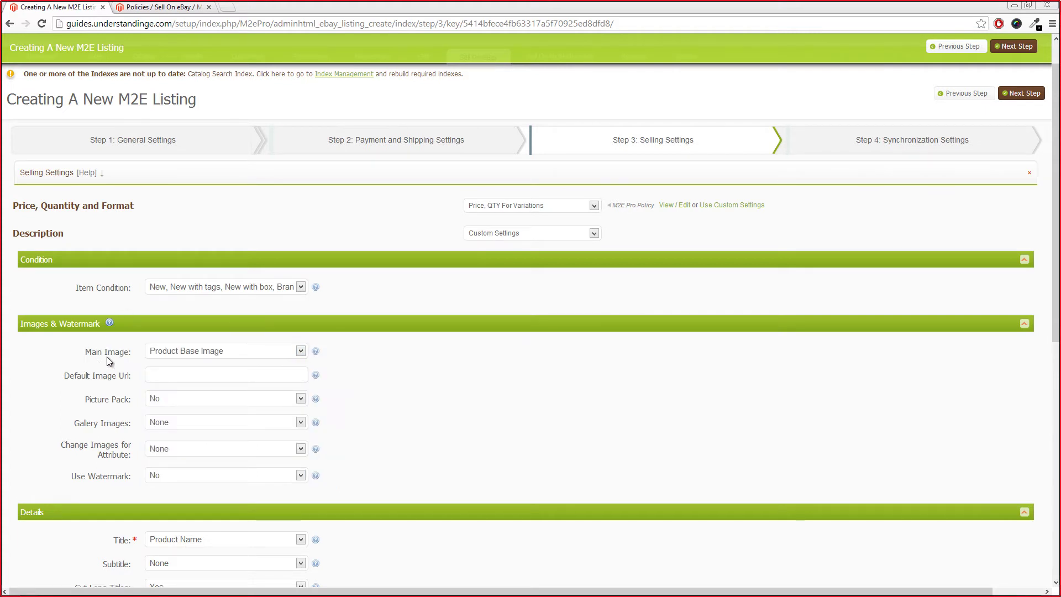
{"action": "left_click", "coordinate": [220, 353]}
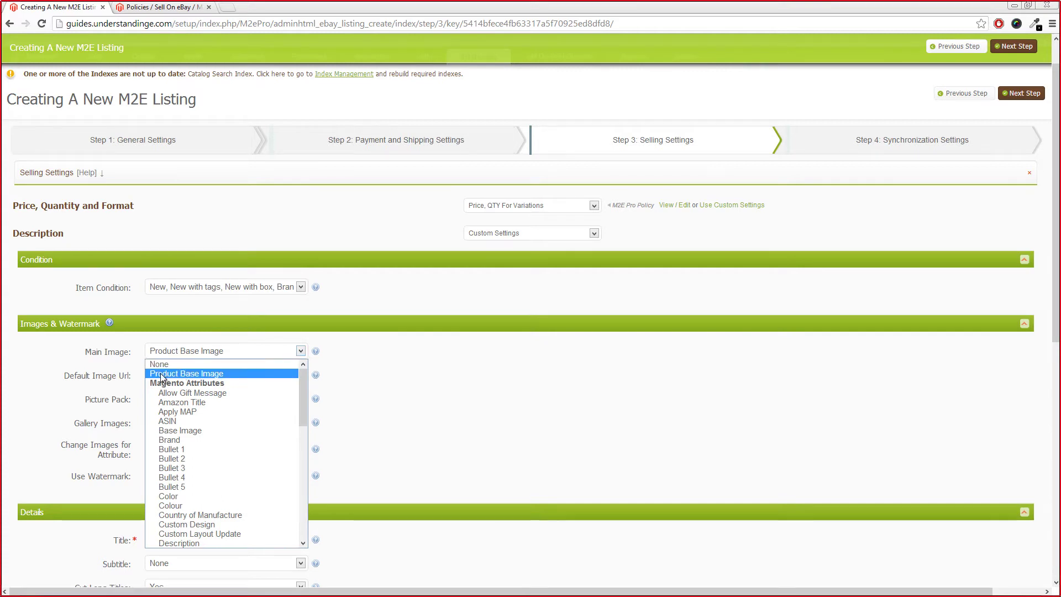
{"action": "left_click", "coordinate": [209, 375]}
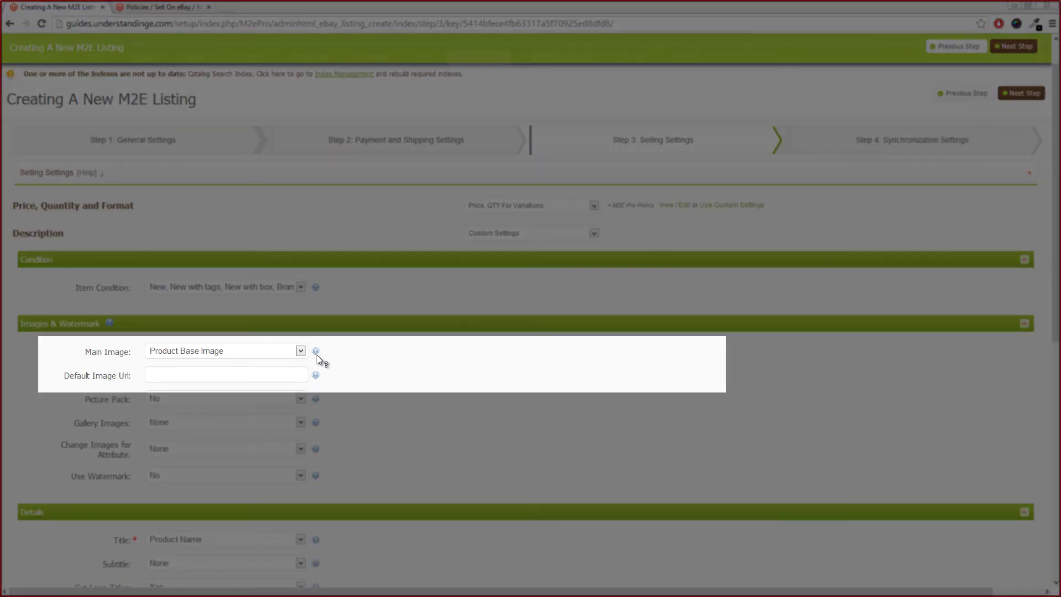
{"action": "mouse_move", "coordinate": [316, 353]}
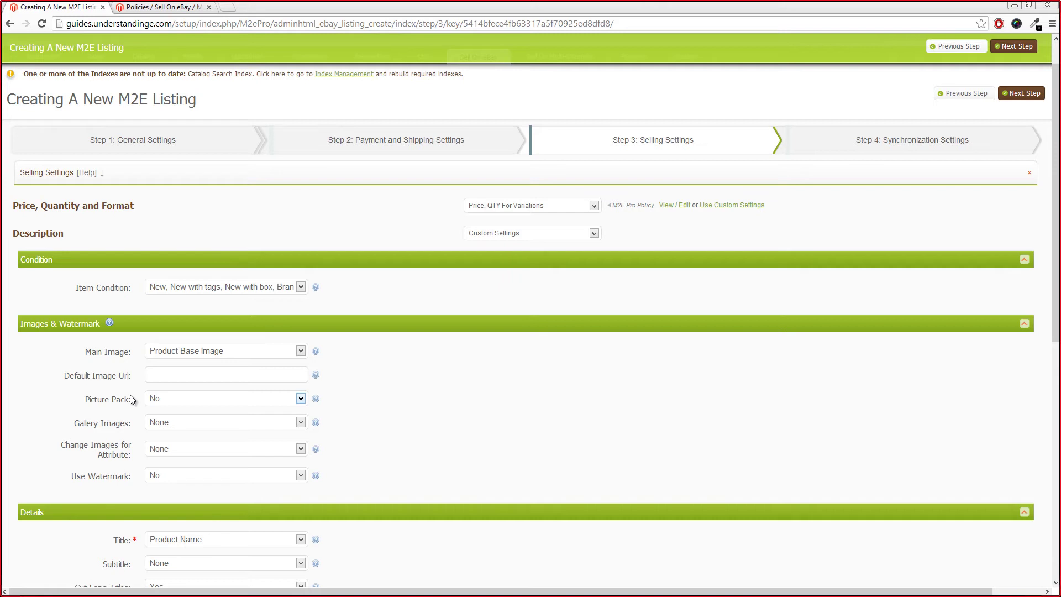
Configure the listing images with Picture Pack set to Yes, Gallery Images to Up to 11 and image changes by the Shoe Size attribute
{"action": "left_click", "coordinate": [166, 400]}
{"action": "left_click", "coordinate": [166, 420]}
{"action": "left_click", "coordinate": [186, 421]}
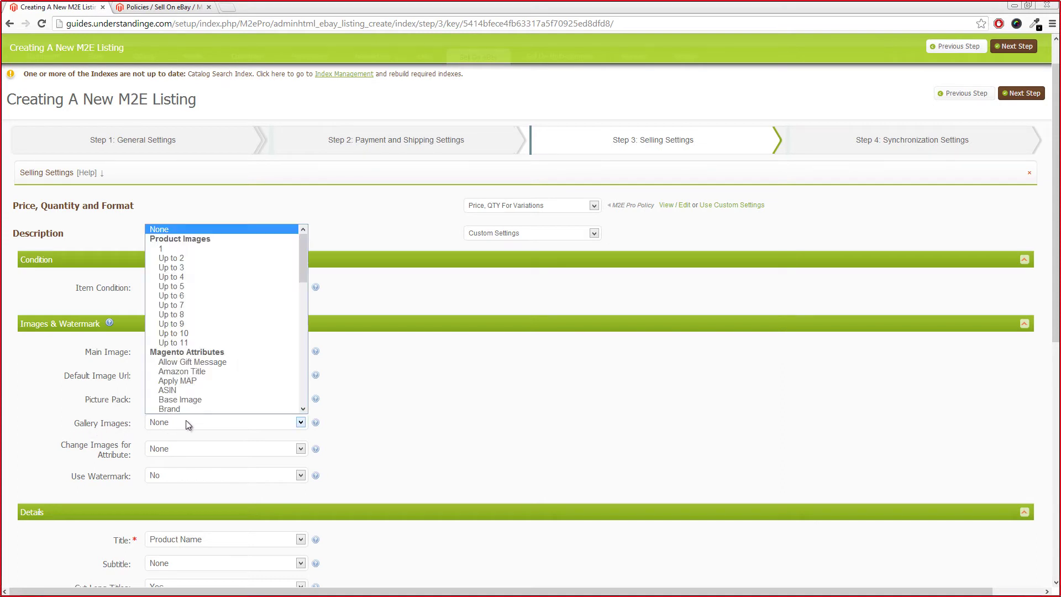
{"action": "left_click", "coordinate": [172, 342]}
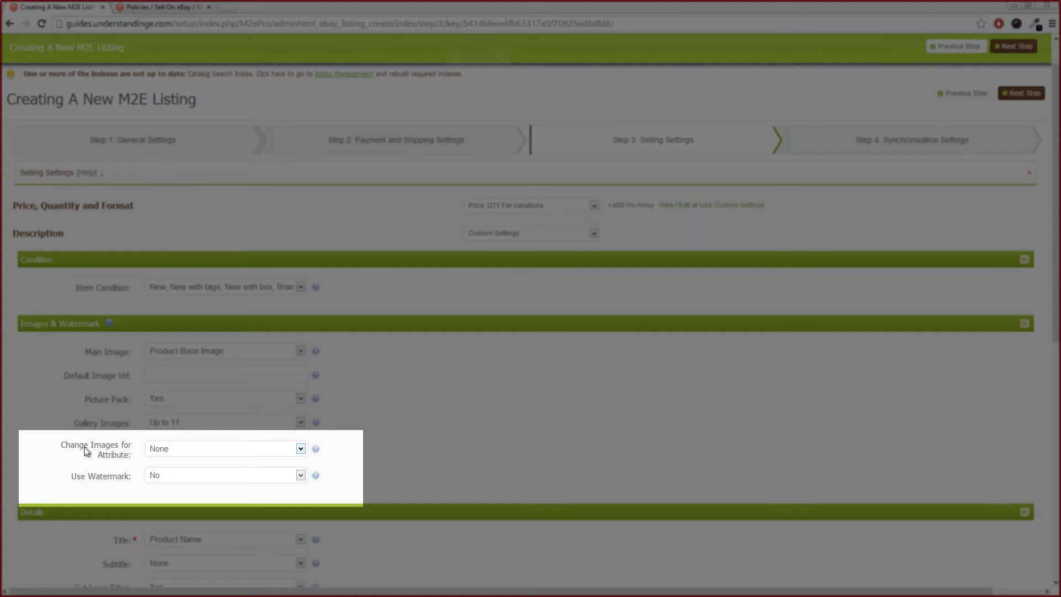
{"action": "left_click", "coordinate": [171, 448]}
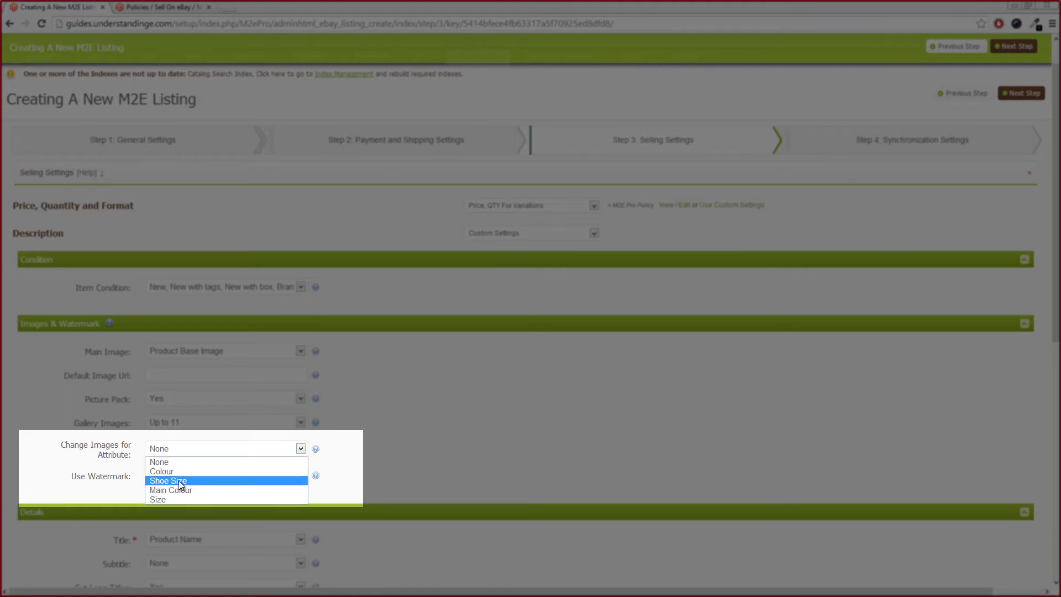
{"action": "left_click", "coordinate": [200, 481]}
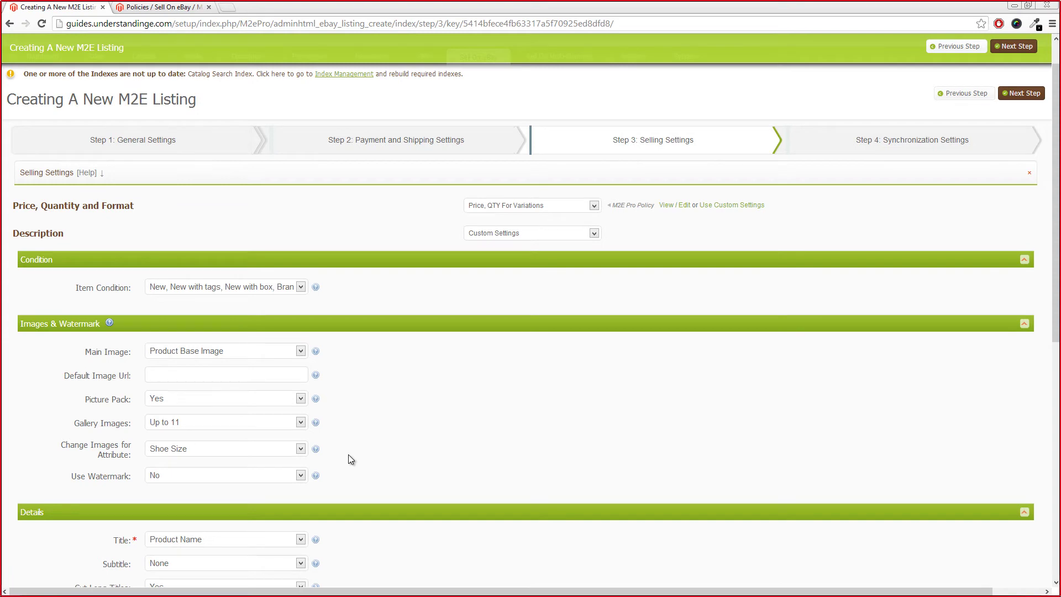
Set the title to a custom title using the eBay Title attribute and map the EAN catalog identifier to the EAN attribute
{"action": "left_click_drag", "start_coordinate": [1055, 334], "coordinate": [1055, 469]}
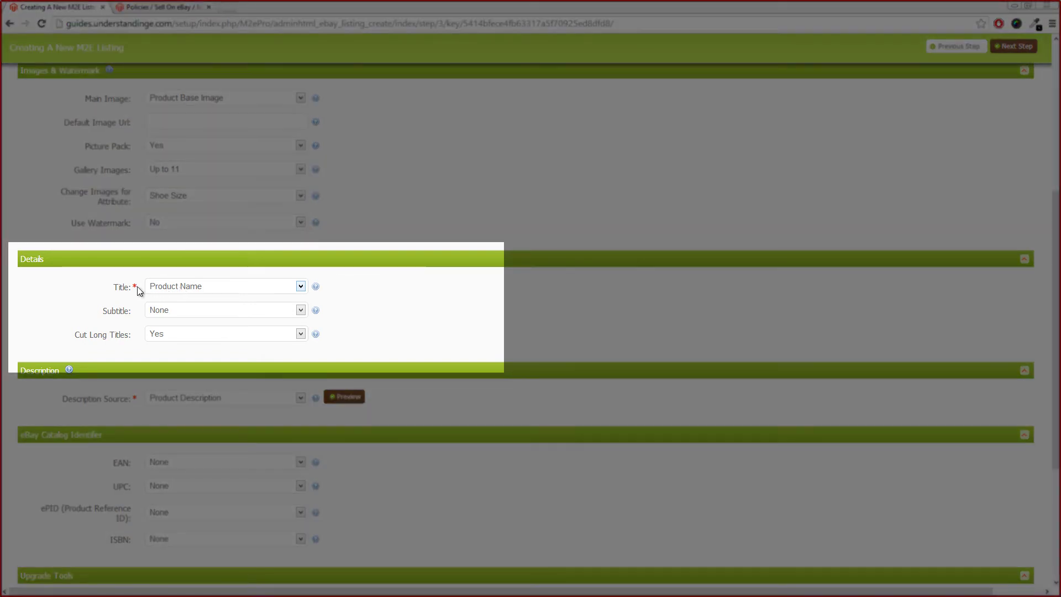
{"action": "left_click", "coordinate": [190, 288]}
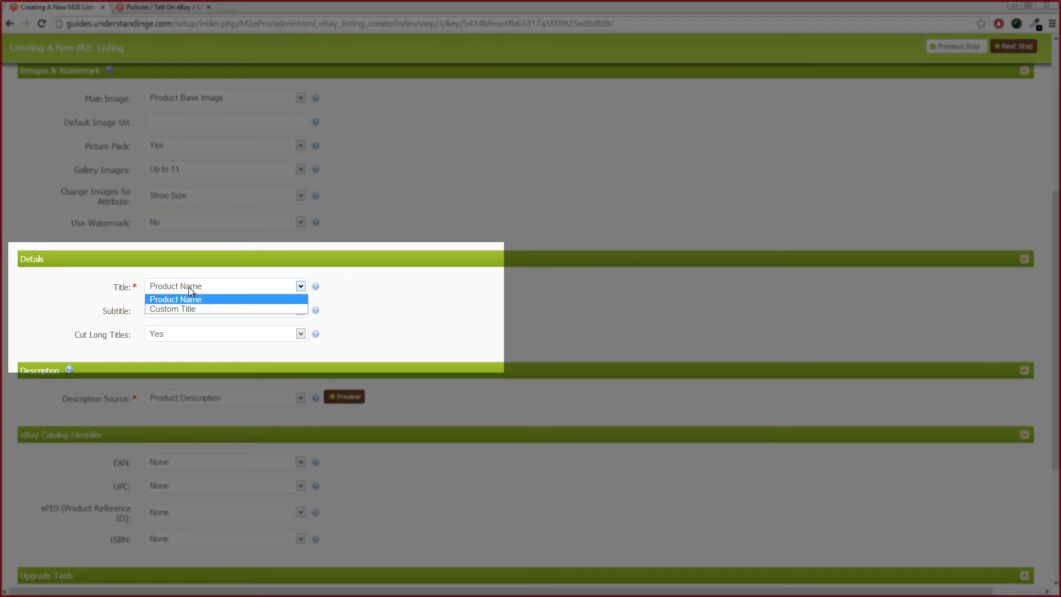
{"action": "left_click", "coordinate": [187, 307]}
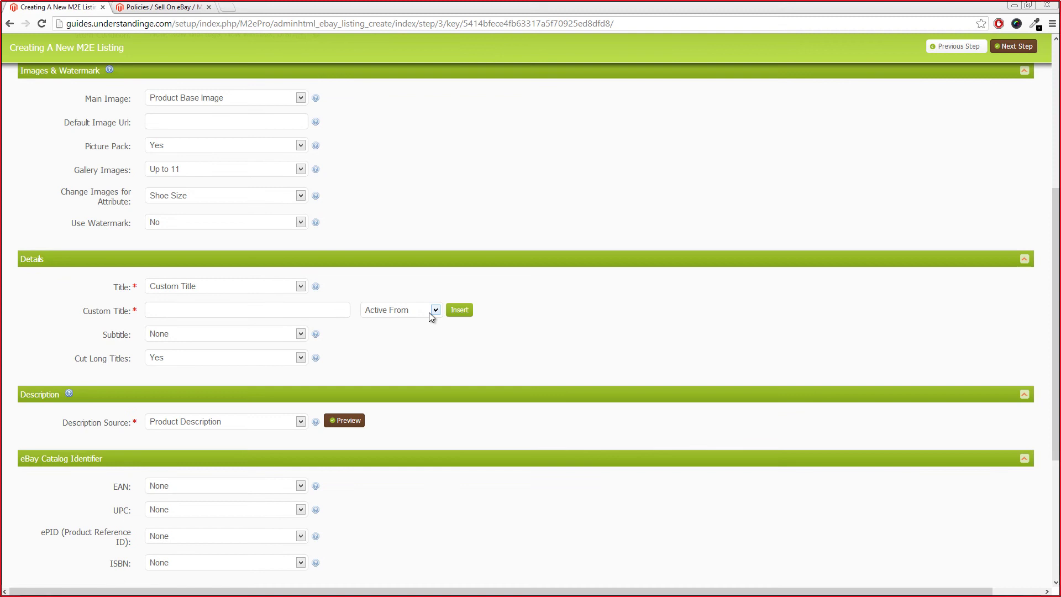
{"action": "left_click", "coordinate": [435, 310]}
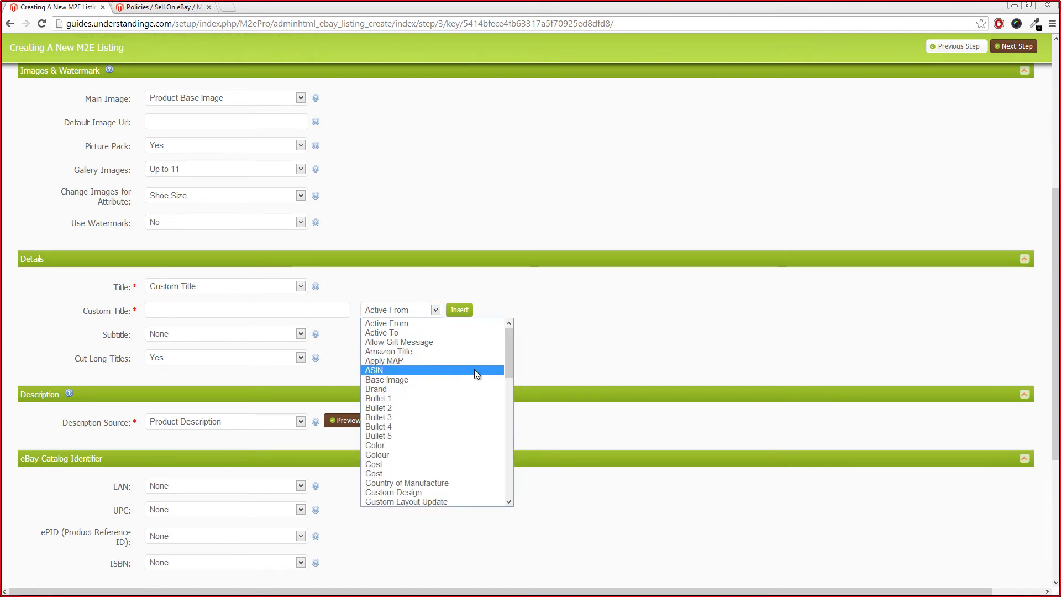
{"action": "left_click_drag", "start_coordinate": [506, 352], "coordinate": [508, 386]}
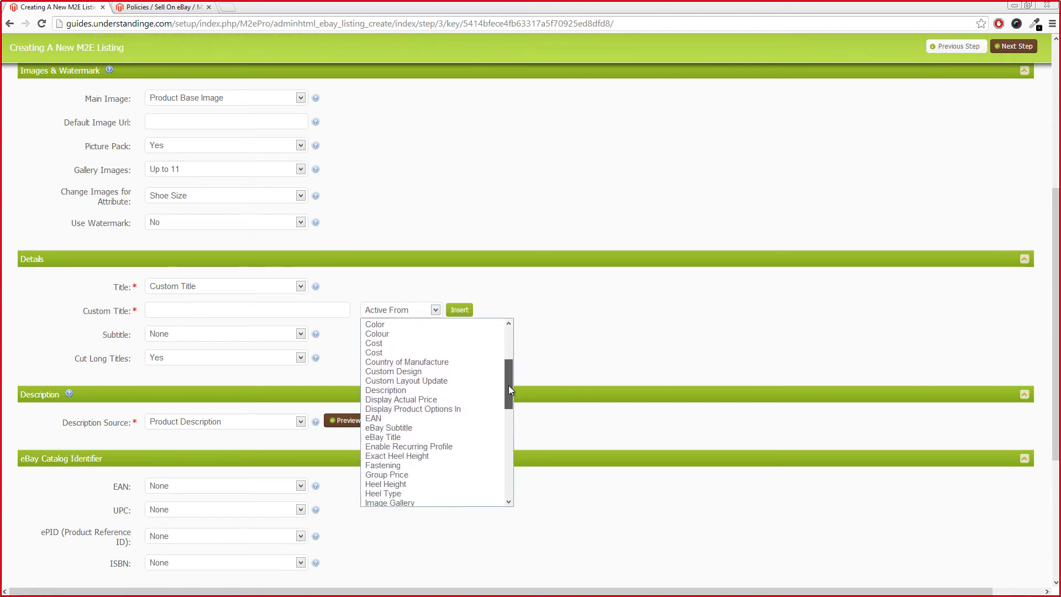
{"action": "left_click", "coordinate": [386, 437]}
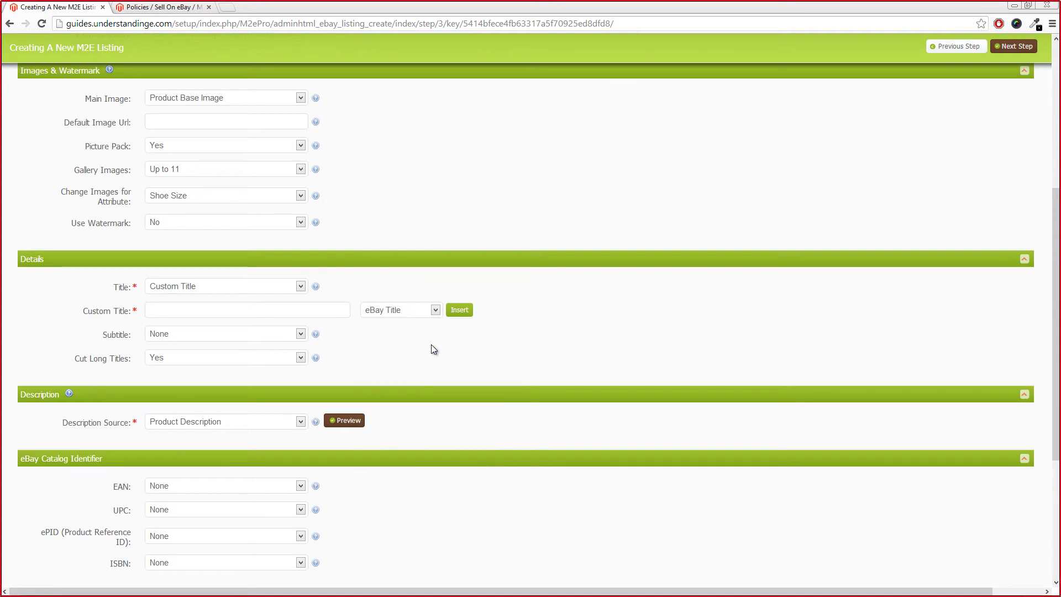
{"action": "left_click", "coordinate": [458, 310]}
{"action": "left_click", "coordinate": [173, 485]}
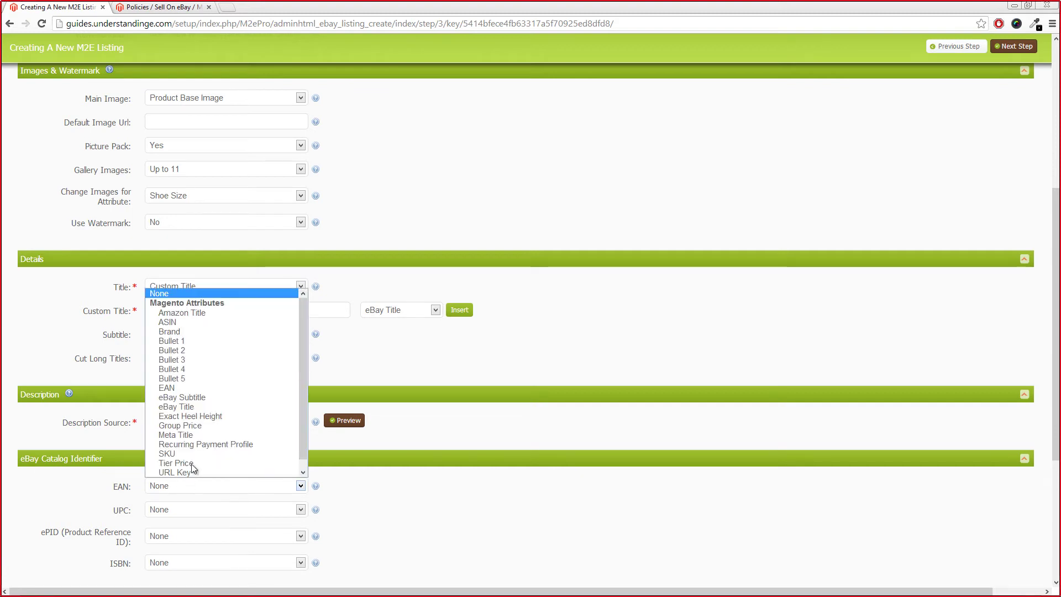
{"action": "left_click", "coordinate": [198, 390]}
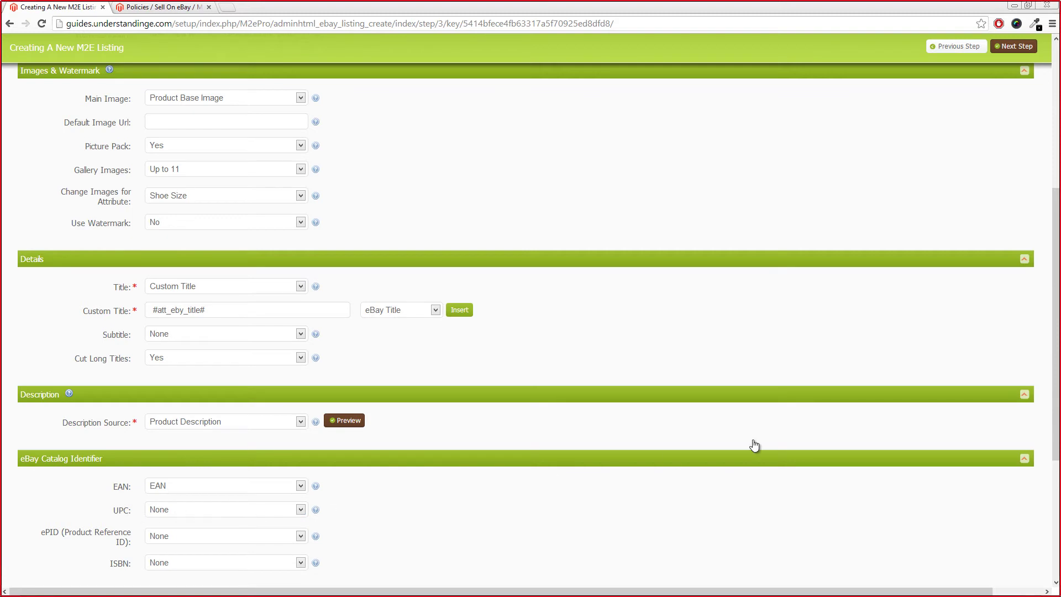
Set the upgrade tools' gallery type to Gallery Picture and the hit counter to Hidden Style
{"action": "left_click_drag", "start_coordinate": [1055, 442], "coordinate": [1055, 561]}
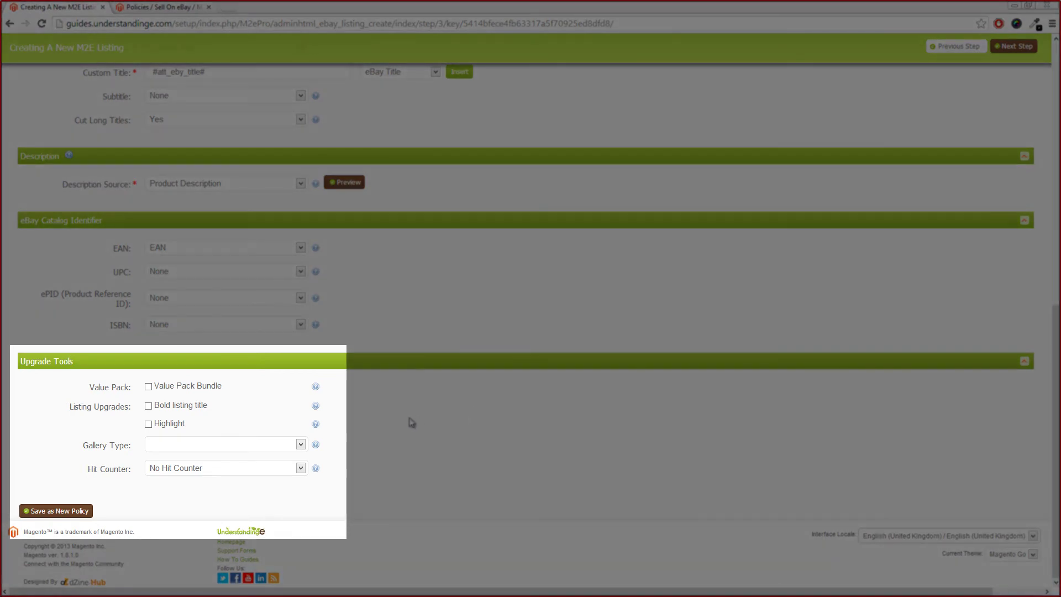
{"action": "left_click", "coordinate": [202, 445]}
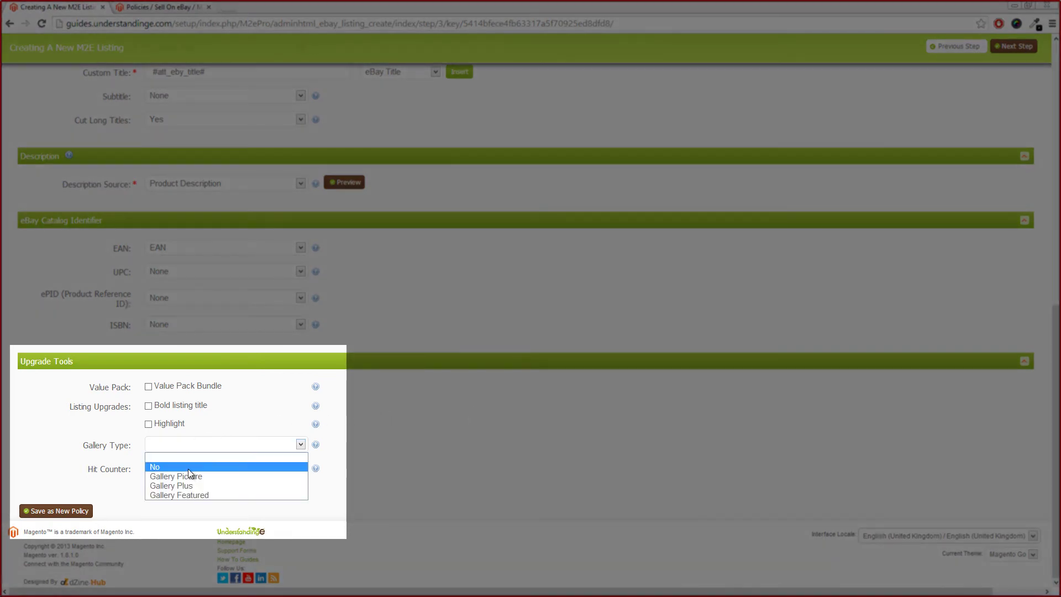
{"action": "left_click", "coordinate": [186, 476]}
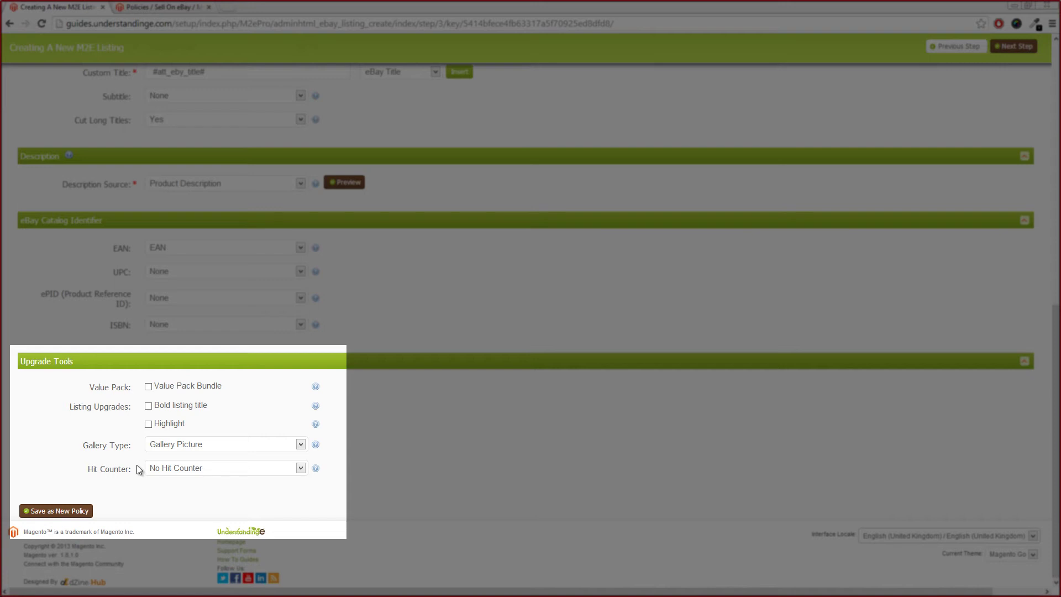
{"action": "left_click", "coordinate": [173, 468]}
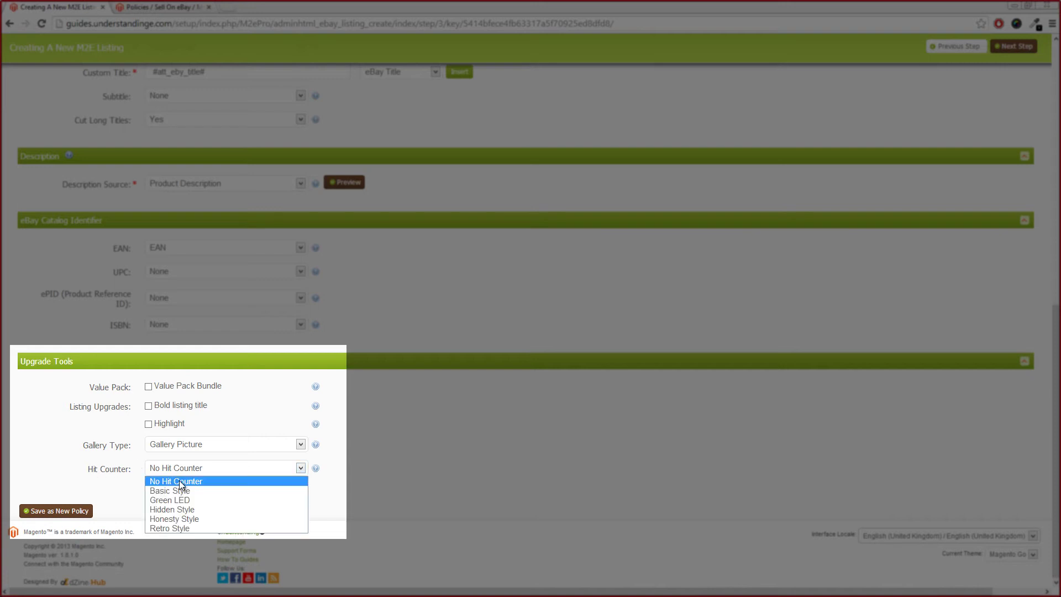
{"action": "left_click", "coordinate": [174, 509]}
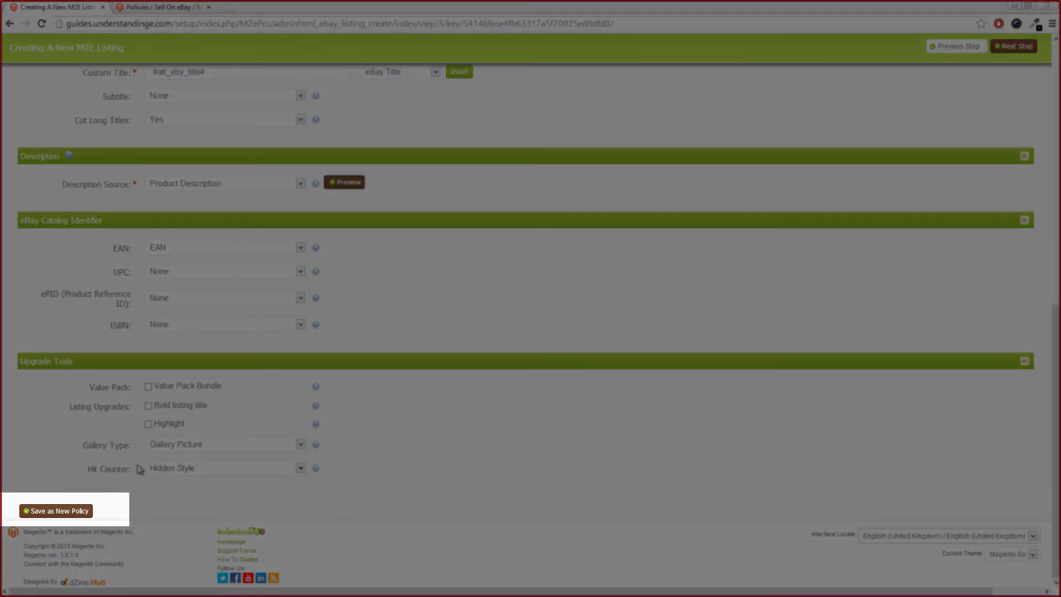
Save the description settings as a new policy titled "osoyou - Description - Shoesize 1"
{"action": "left_click", "coordinate": [59, 512]}
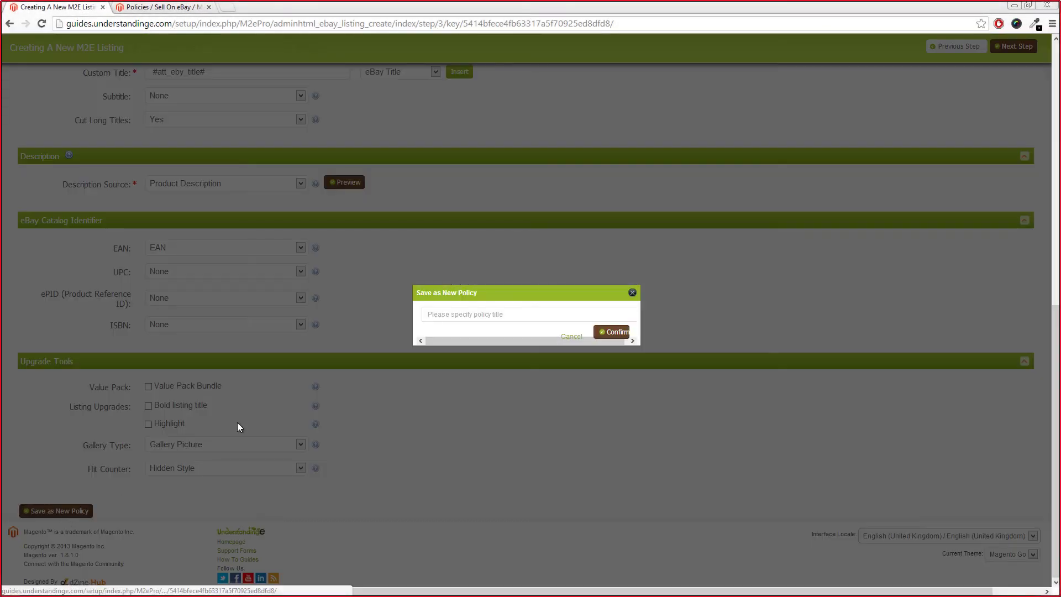
{"action": "type", "text": "o"}
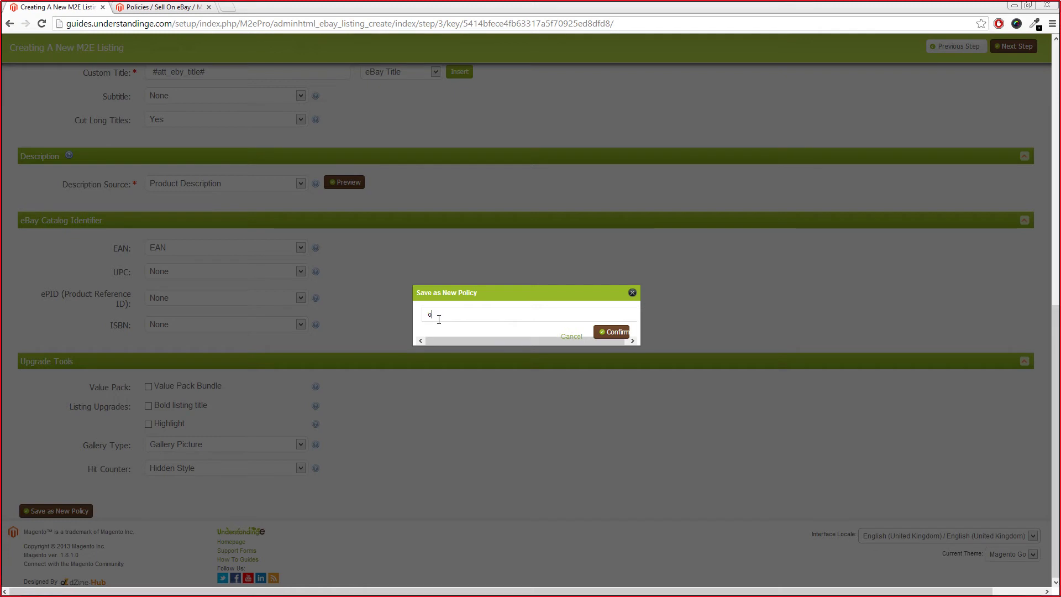
{"action": "type", "text": "swyou - description - Shoesize"}
{"action": "left_click", "coordinate": [453, 318]}
{"action": "key", "text": "Delete"}
{"action": "type", "text": "D"}
{"action": "left_click", "coordinate": [617, 335]}
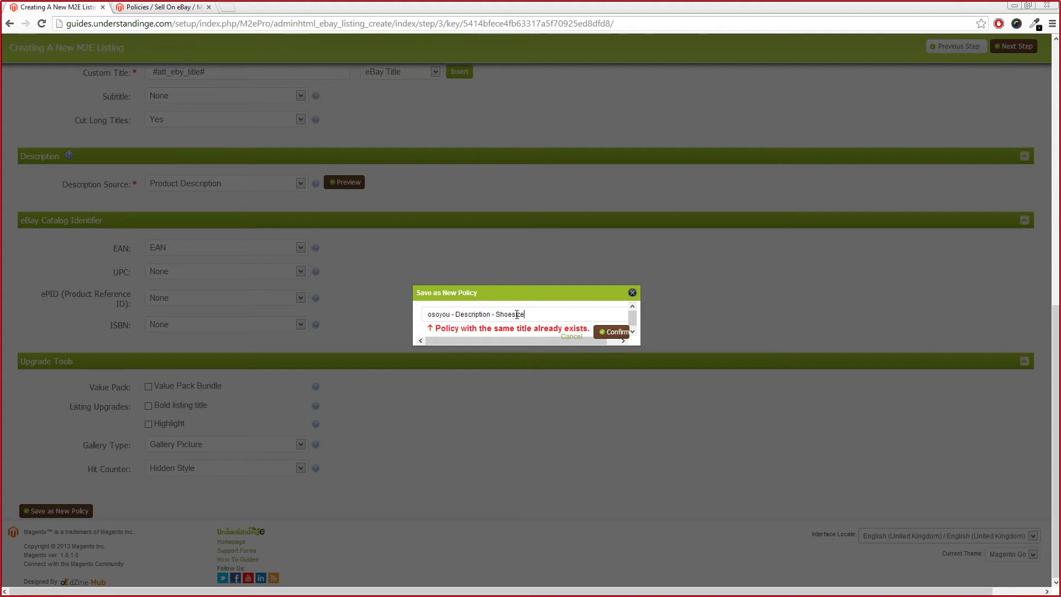
{"action": "type", "text": "1"}
{"action": "left_click", "coordinate": [615, 333]}
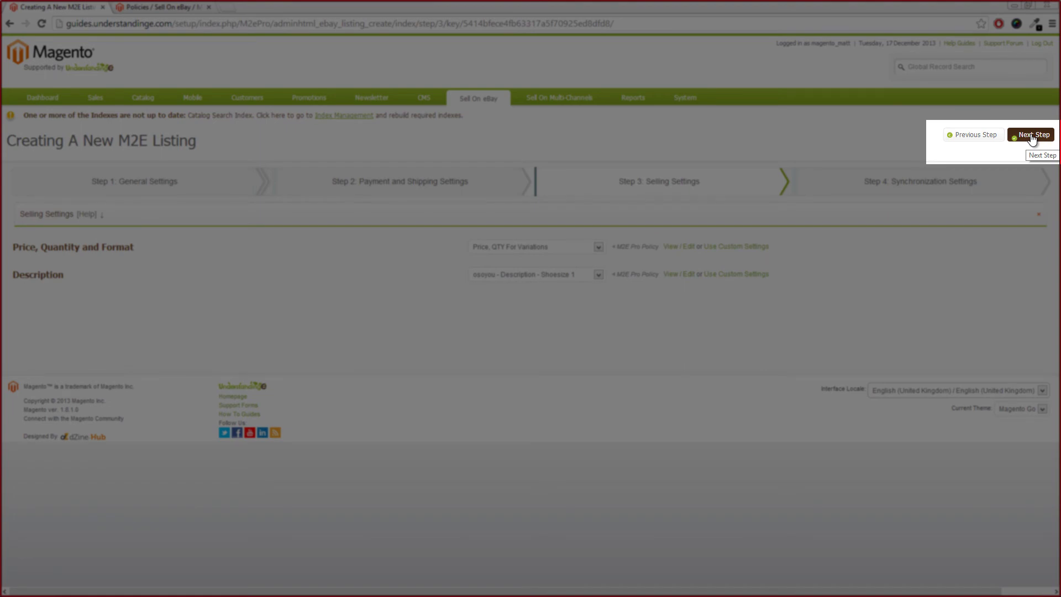
Proceed to the synchronization settings, read the List Rules help and complete the step with Custom Settings
{"action": "left_click", "coordinate": [1031, 136]}
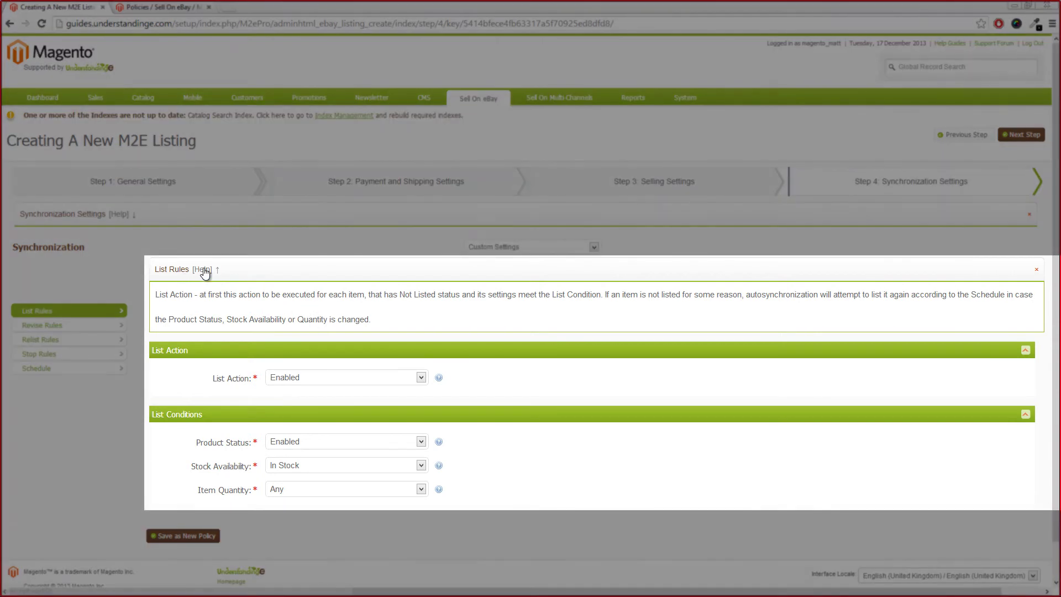
{"action": "left_click", "coordinate": [201, 270]}
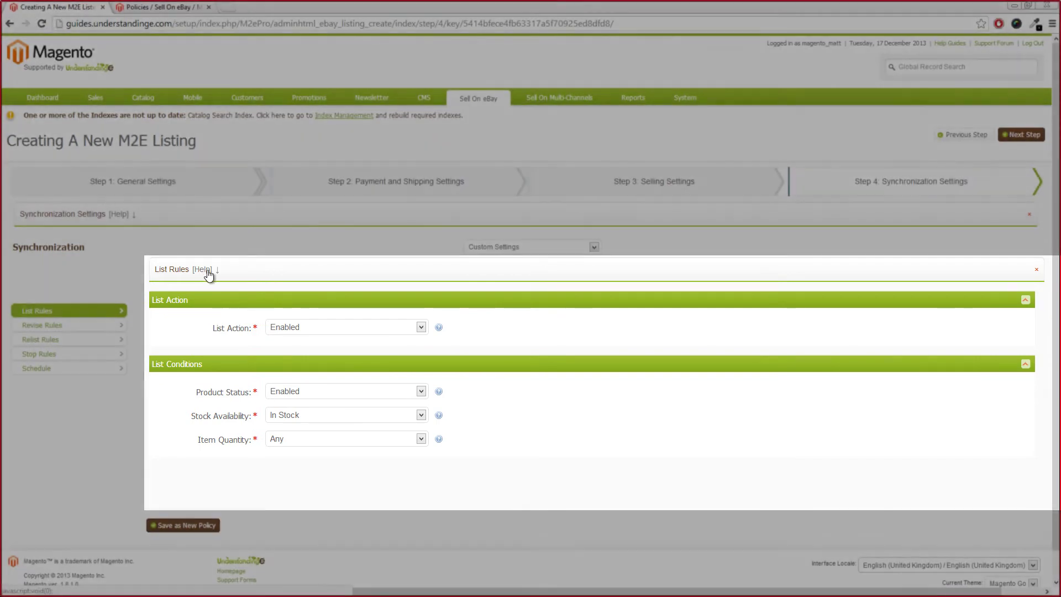
{"action": "left_click", "coordinate": [207, 271]}
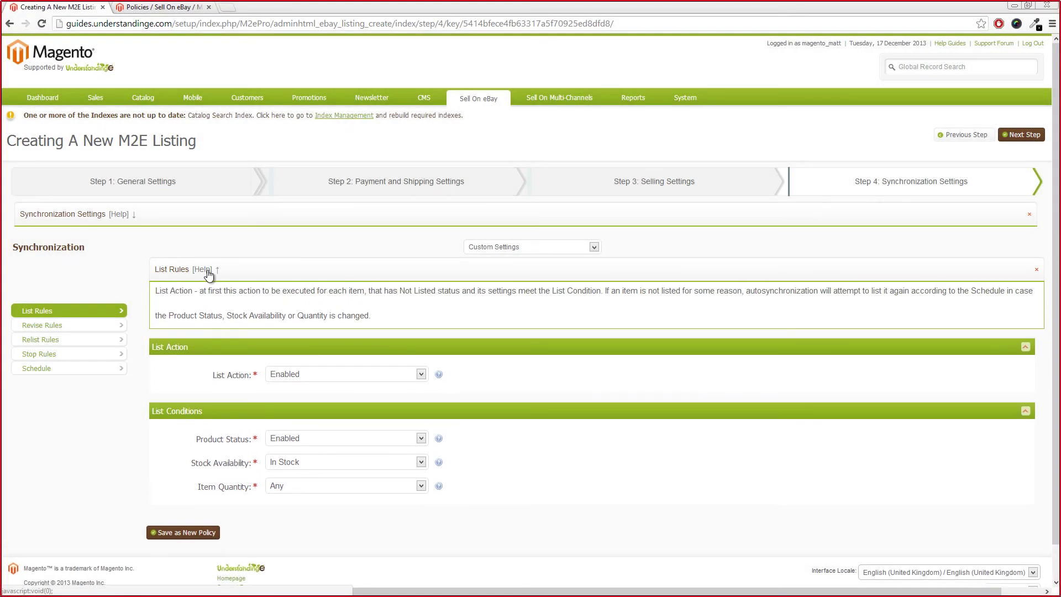
{"action": "left_click", "coordinate": [202, 269]}
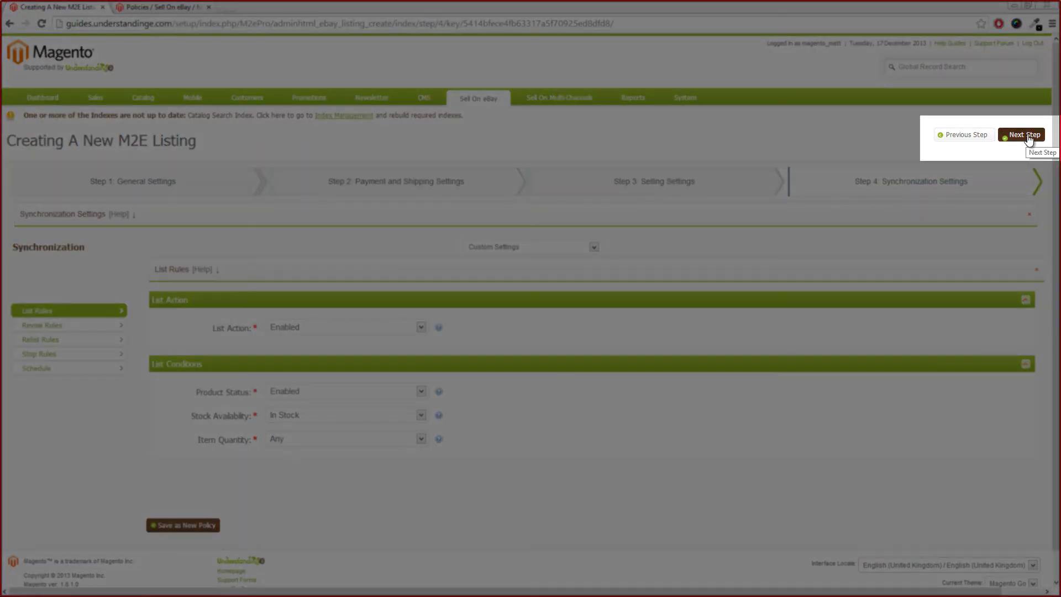
{"action": "left_click", "coordinate": [1029, 137]}
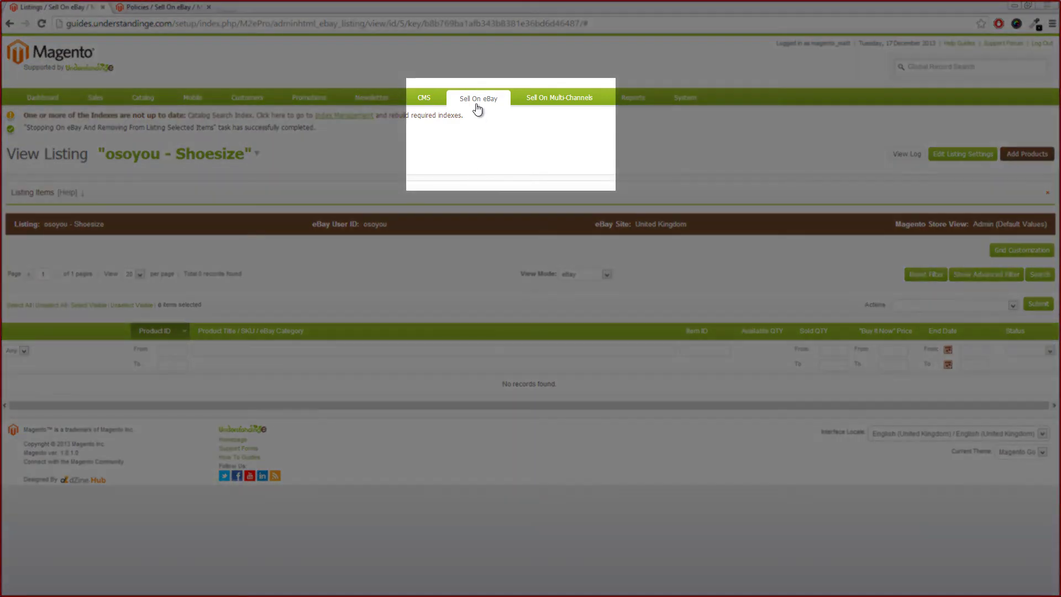
Add another eBay listing from the listings overview, titled "osoyou - ShoesizeMaincolour", and continue to its payment and shipping settings
{"action": "mouse_move", "coordinate": [475, 103]}
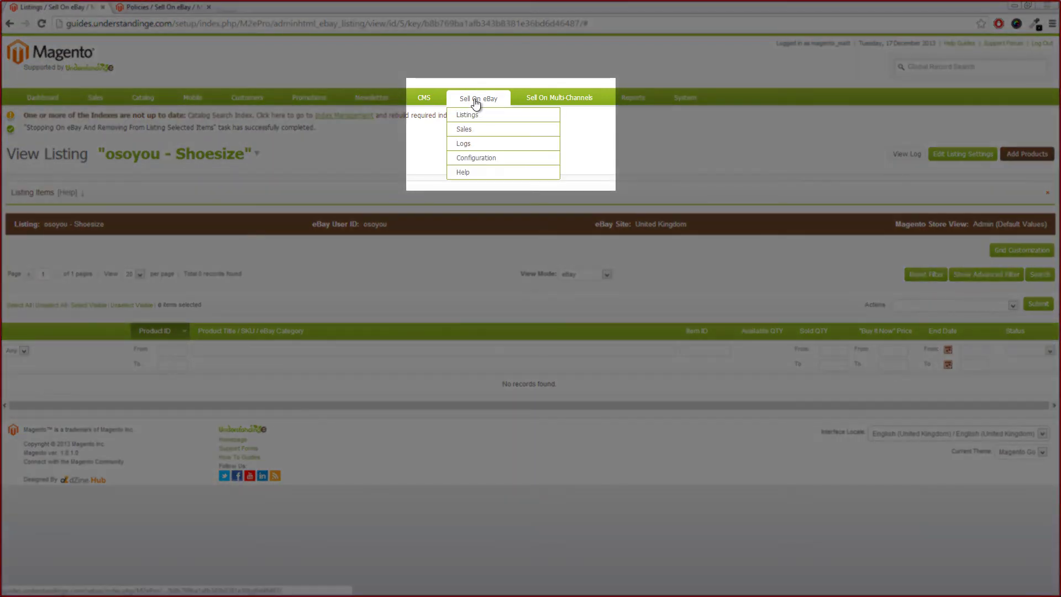
{"action": "left_click", "coordinate": [471, 115]}
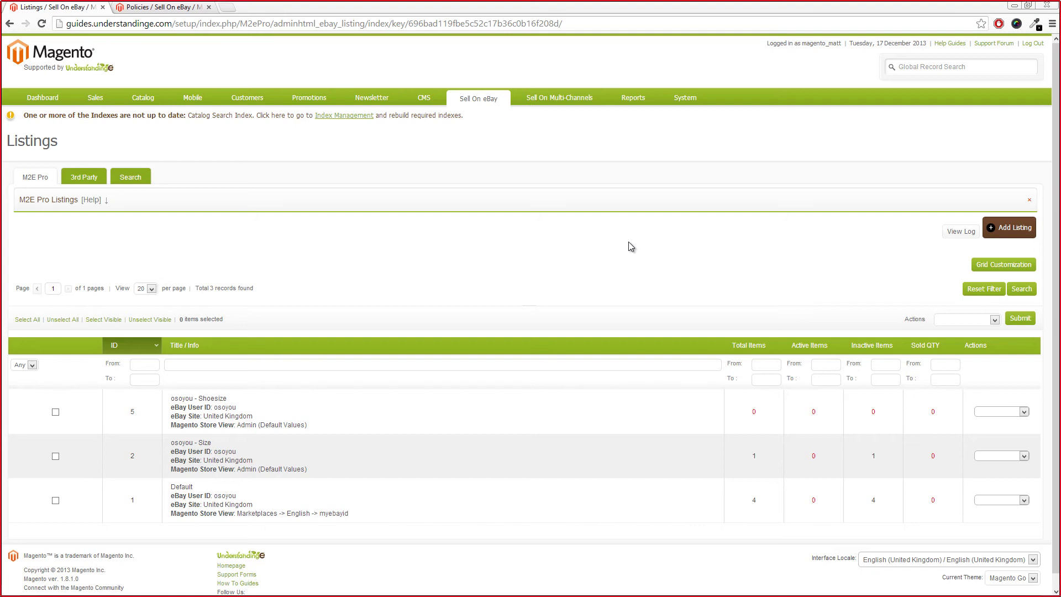
{"action": "left_click", "coordinate": [1014, 232]}
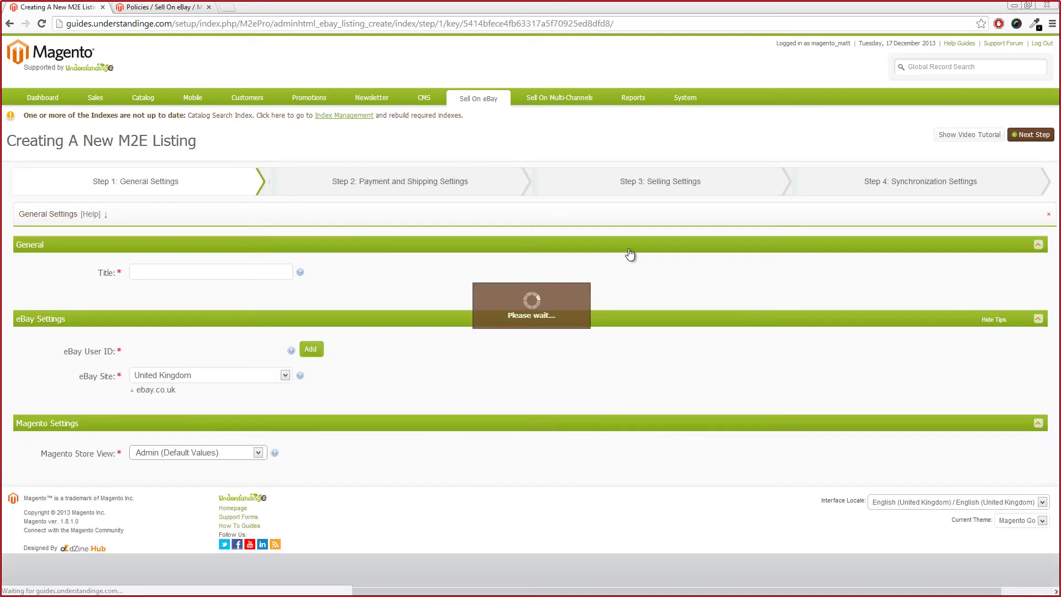
{"action": "left_click", "coordinate": [188, 270]}
{"action": "type", "text": "osoyou -"}
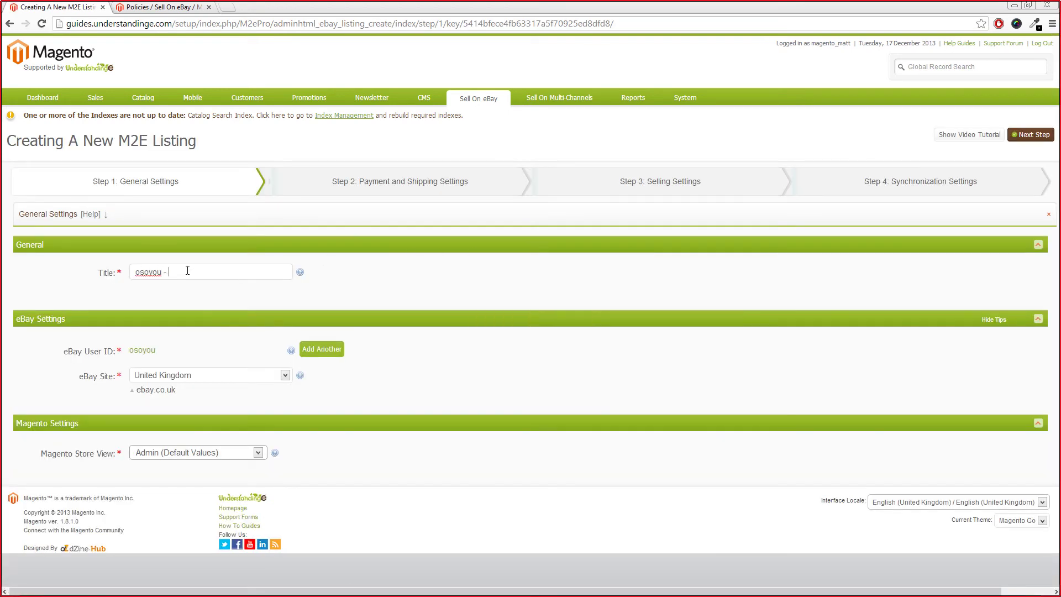
{"action": "type", "text": "ShoesizeMaincolour"}
{"action": "left_click", "coordinate": [1028, 136]}
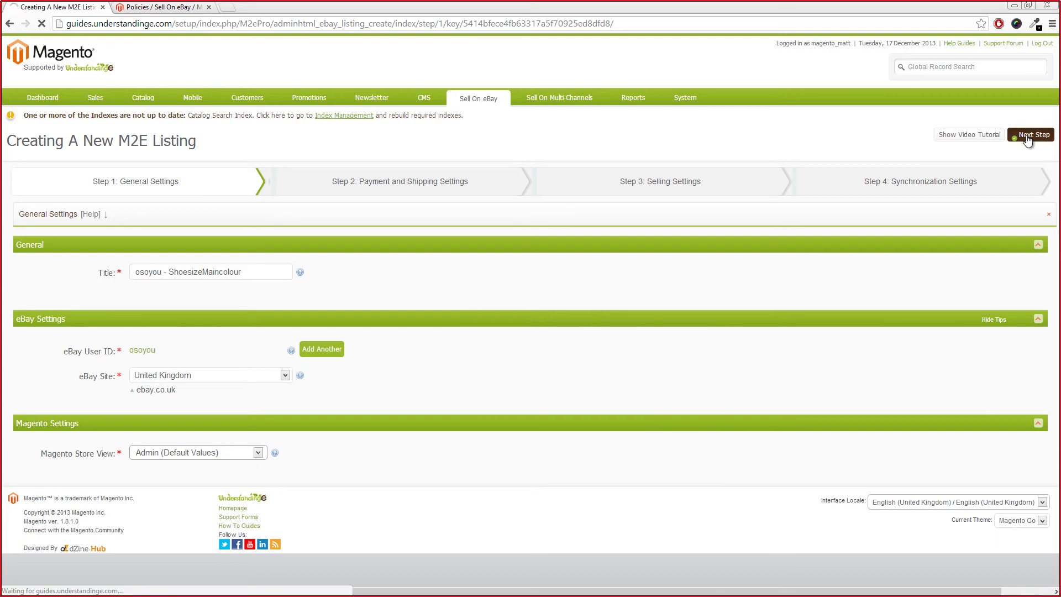
Apply the policies PayPal Immediate Payment Only for payment, Royal Mail 48 Free + Courier 6.99 for shipping and 14 Days days returns accepted for returns
{"action": "left_click", "coordinate": [579, 249]}
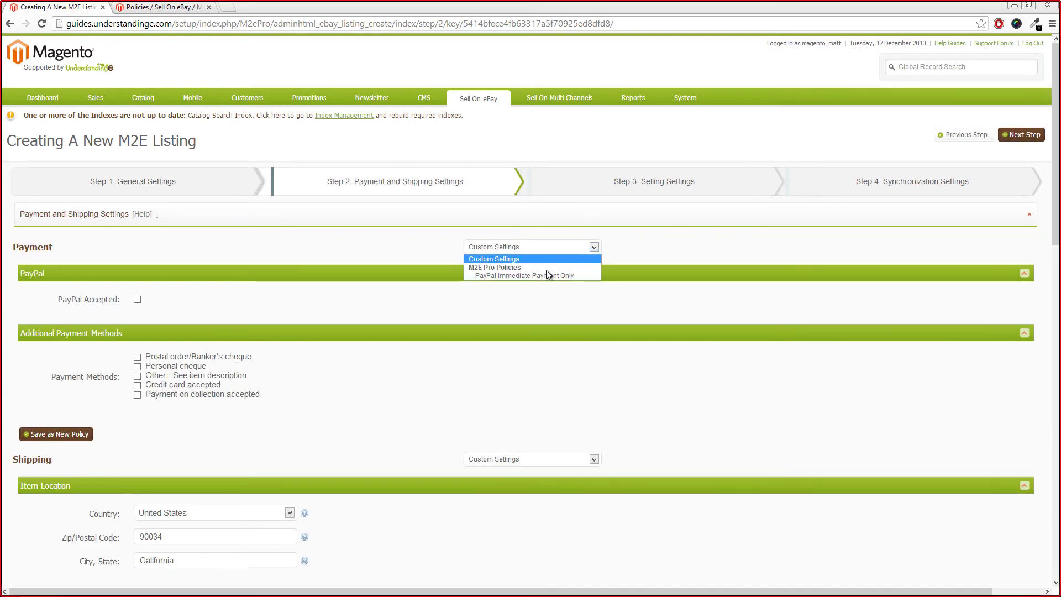
{"action": "left_click", "coordinate": [529, 277]}
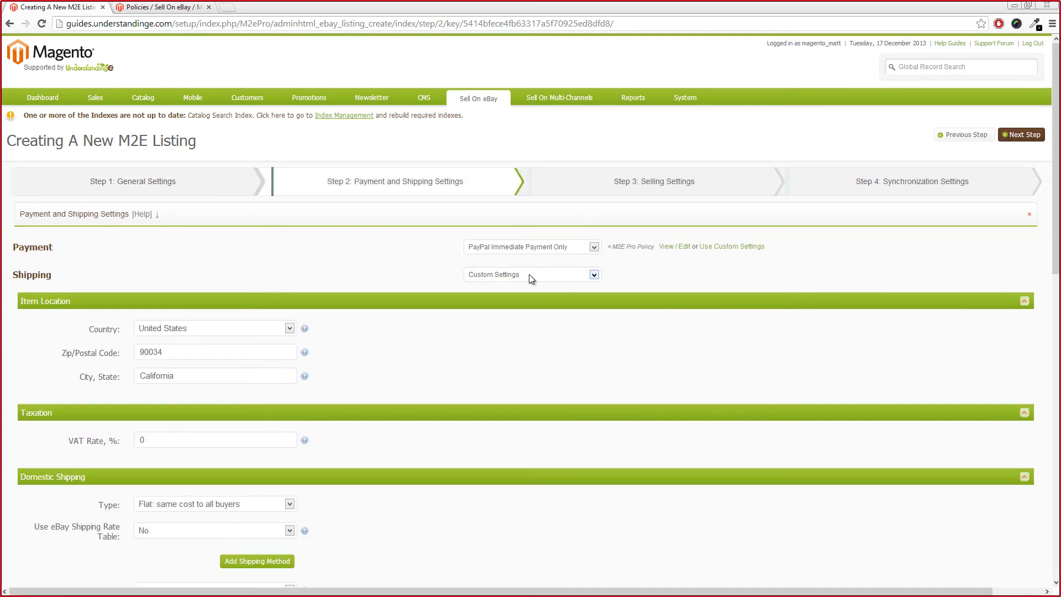
{"action": "left_click", "coordinate": [529, 274]}
{"action": "left_click", "coordinate": [512, 303]}
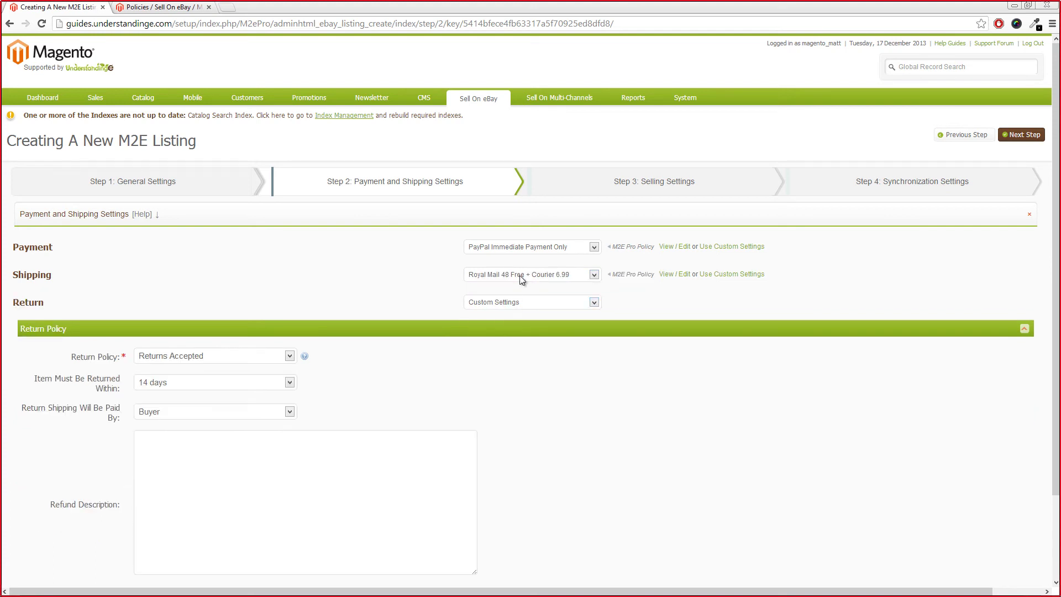
{"action": "left_click", "coordinate": [523, 307]}
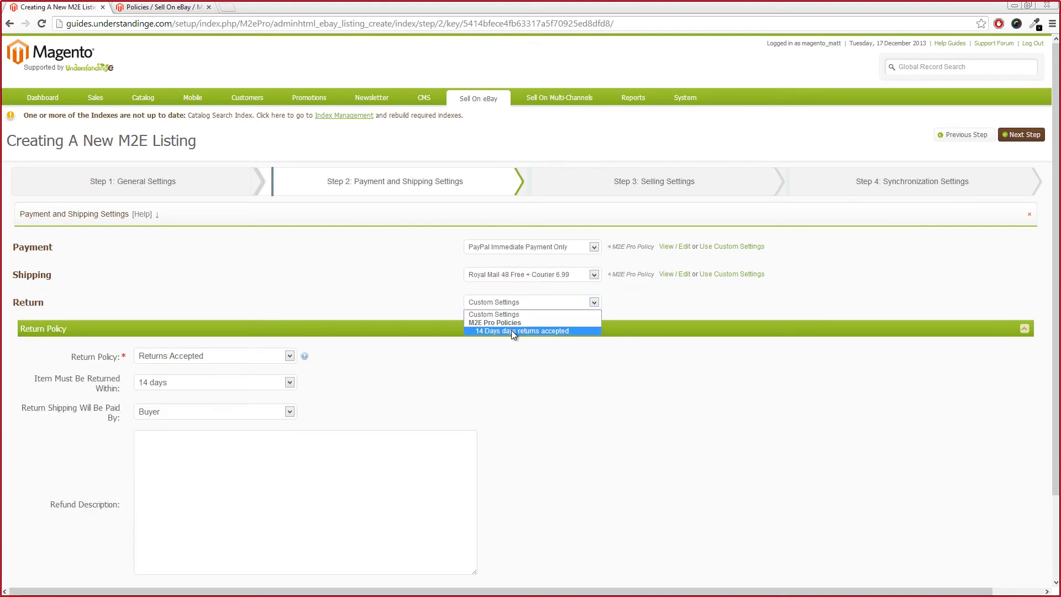
{"action": "left_click", "coordinate": [512, 331]}
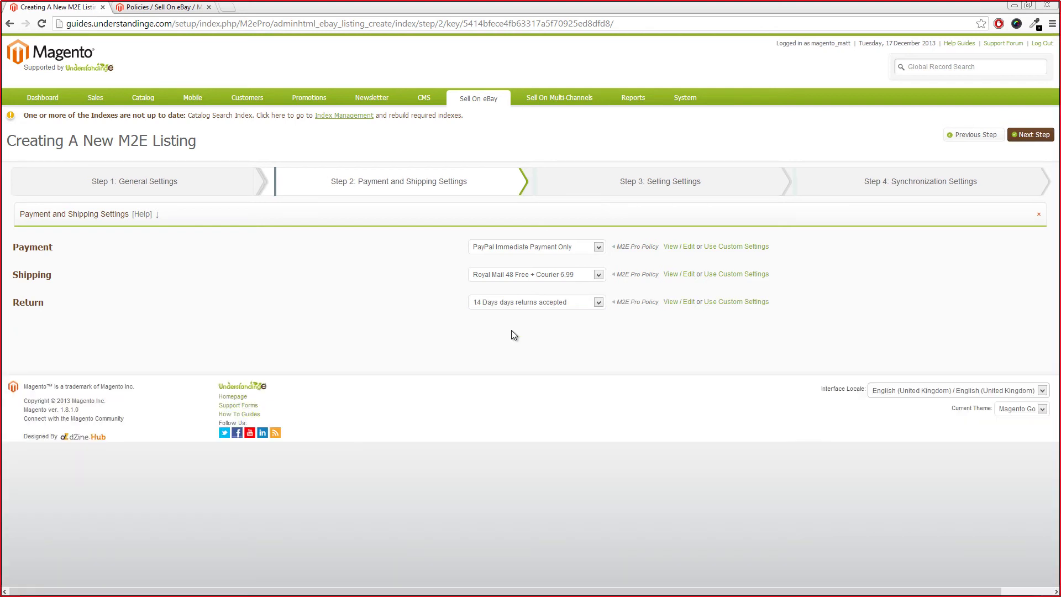
Continue to the selling settings and apply the "osoyou - GTC - Variations" policy to price, quantity and format
{"action": "left_click", "coordinate": [1030, 136]}
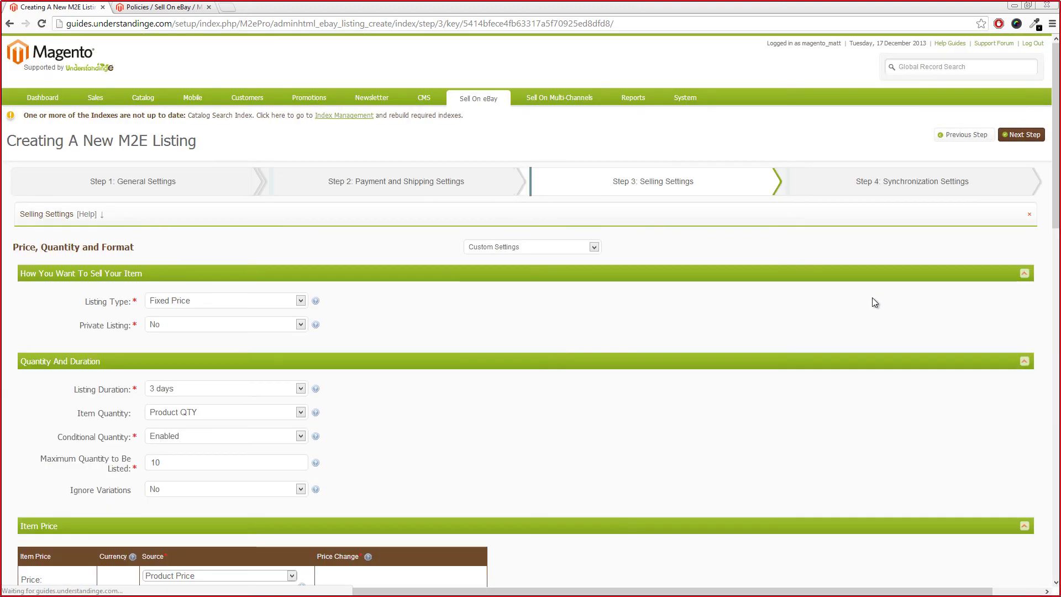
{"action": "left_click", "coordinate": [526, 247]}
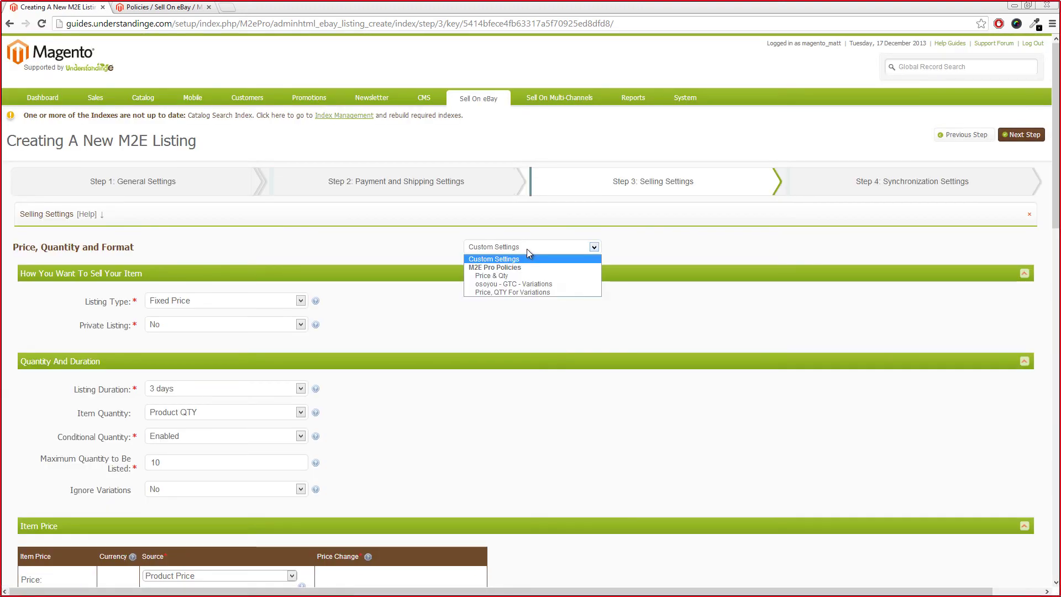
{"action": "left_click", "coordinate": [537, 284]}
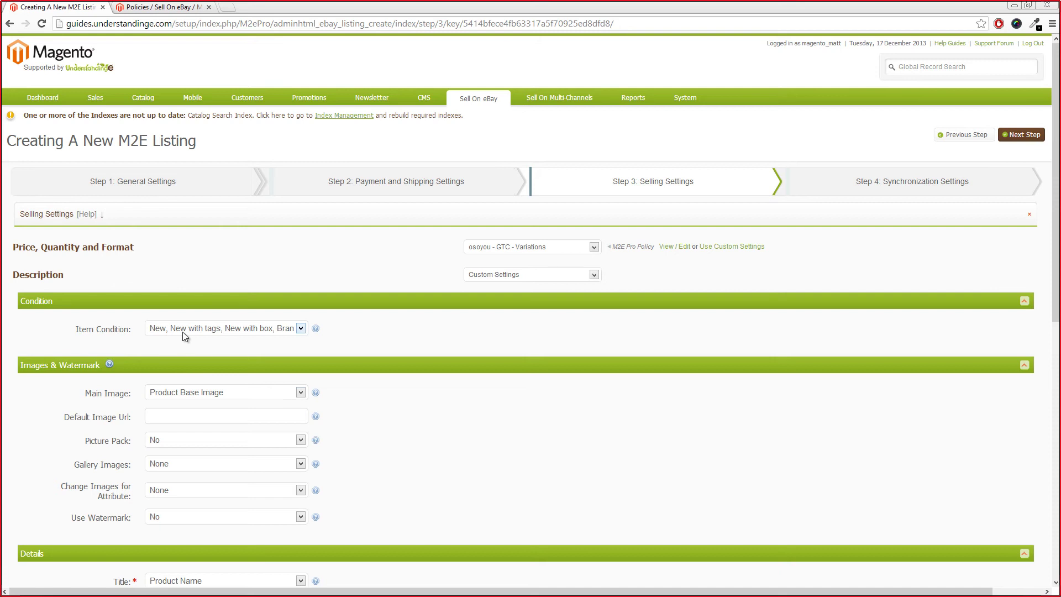
In the description's image settings, enable Picture Pack, allow up to 11 gallery images and change images for the Main Colour attribute
{"action": "left_click", "coordinate": [161, 441]}
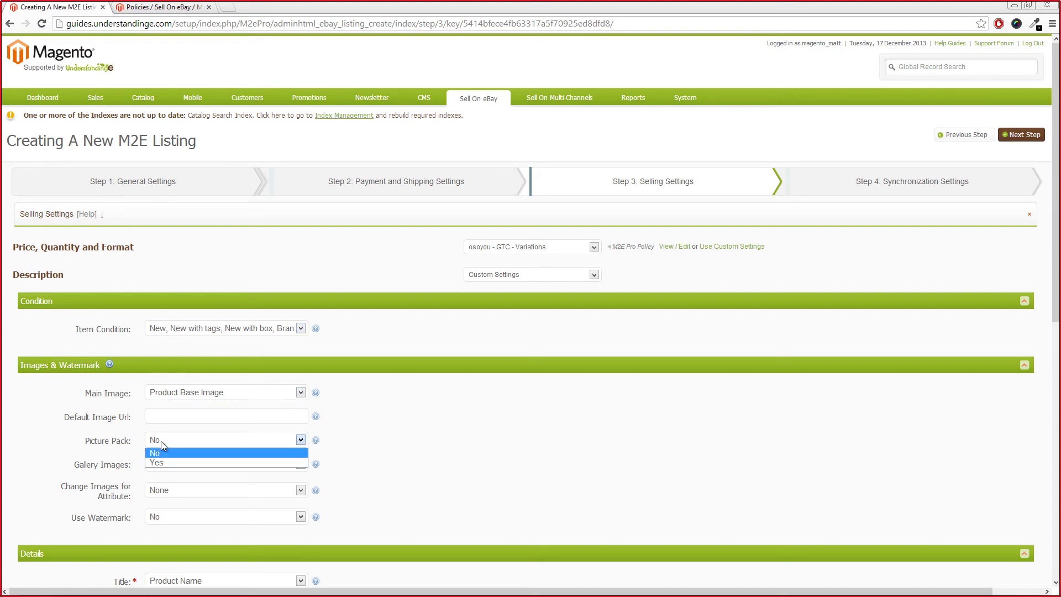
{"action": "left_click", "coordinate": [158, 463]}
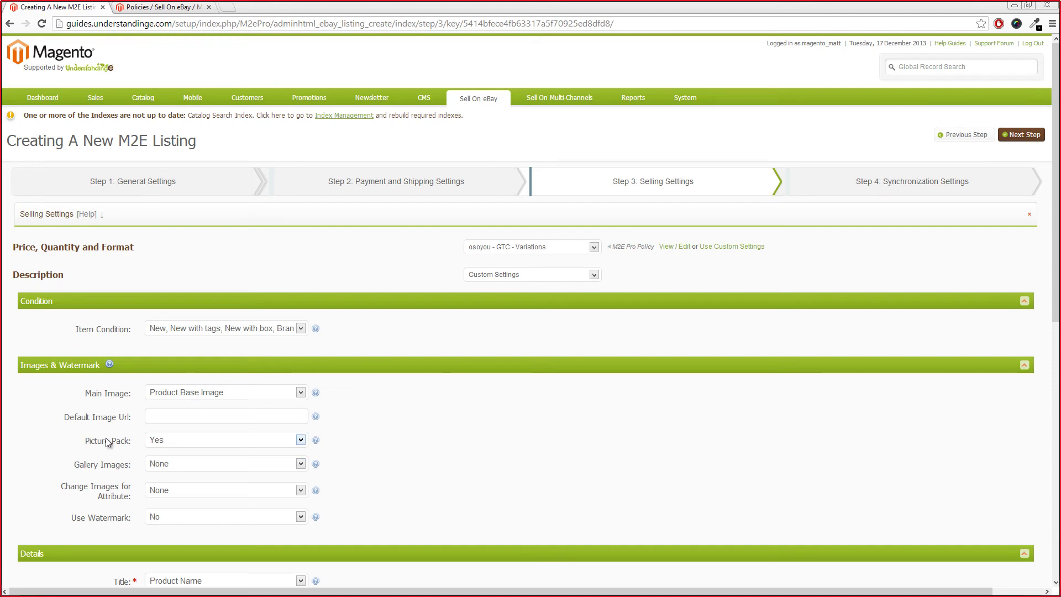
{"action": "left_click", "coordinate": [173, 464]}
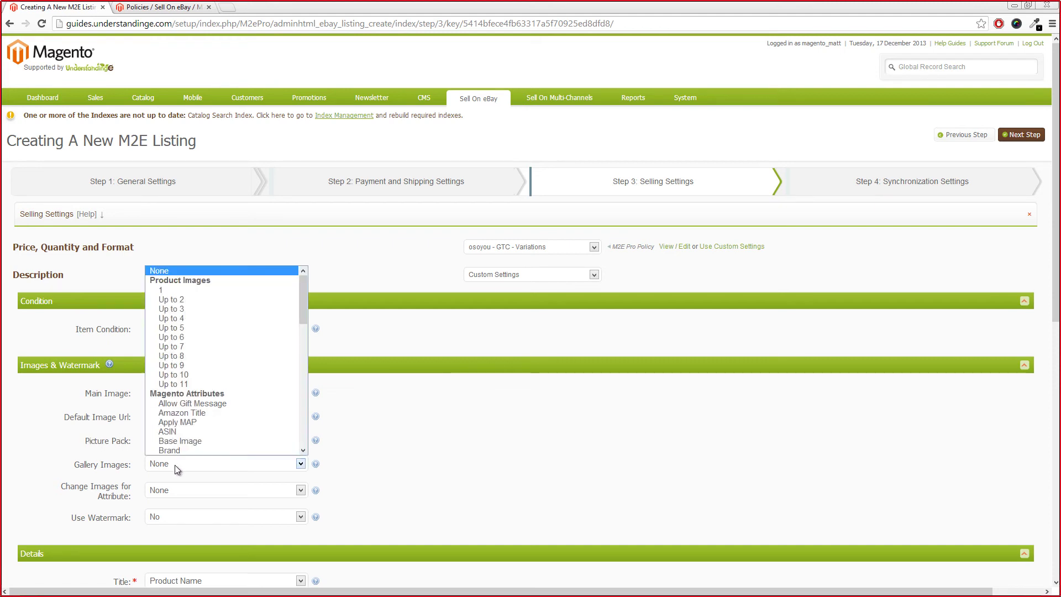
{"action": "left_click", "coordinate": [172, 385]}
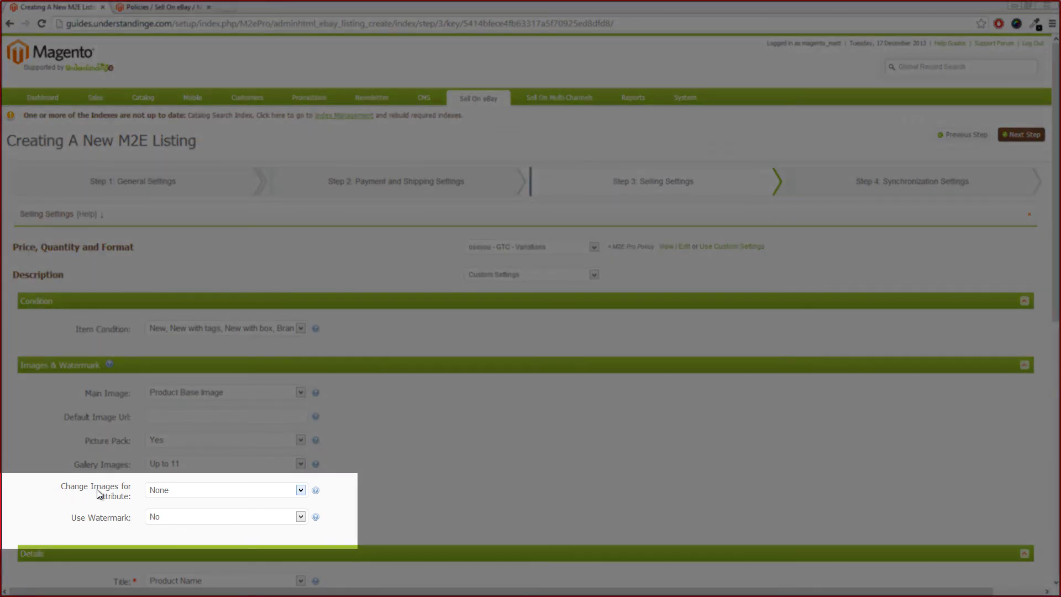
{"action": "left_click", "coordinate": [159, 492]}
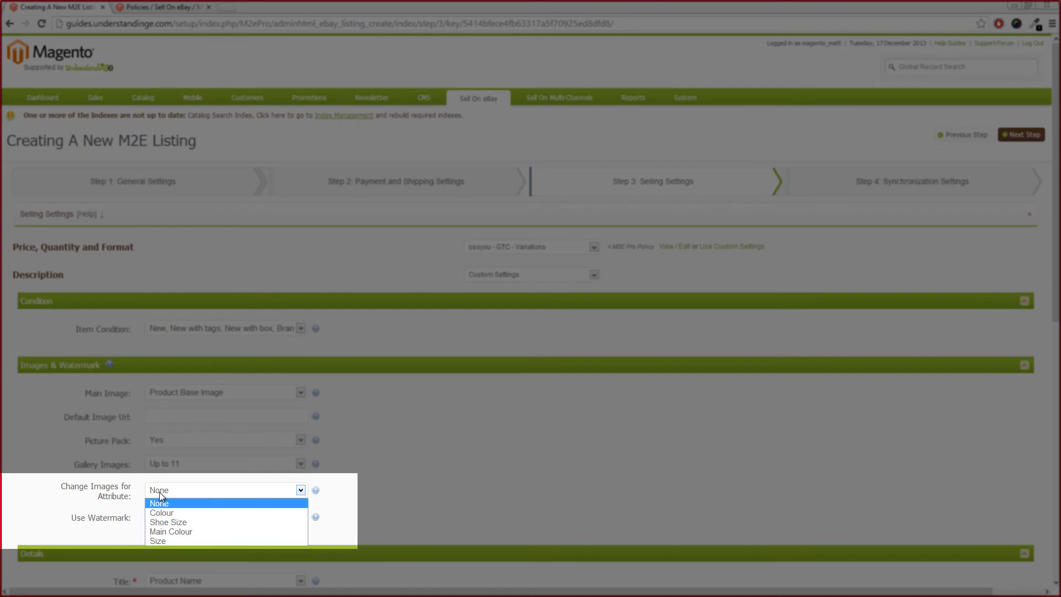
{"action": "left_click", "coordinate": [166, 531]}
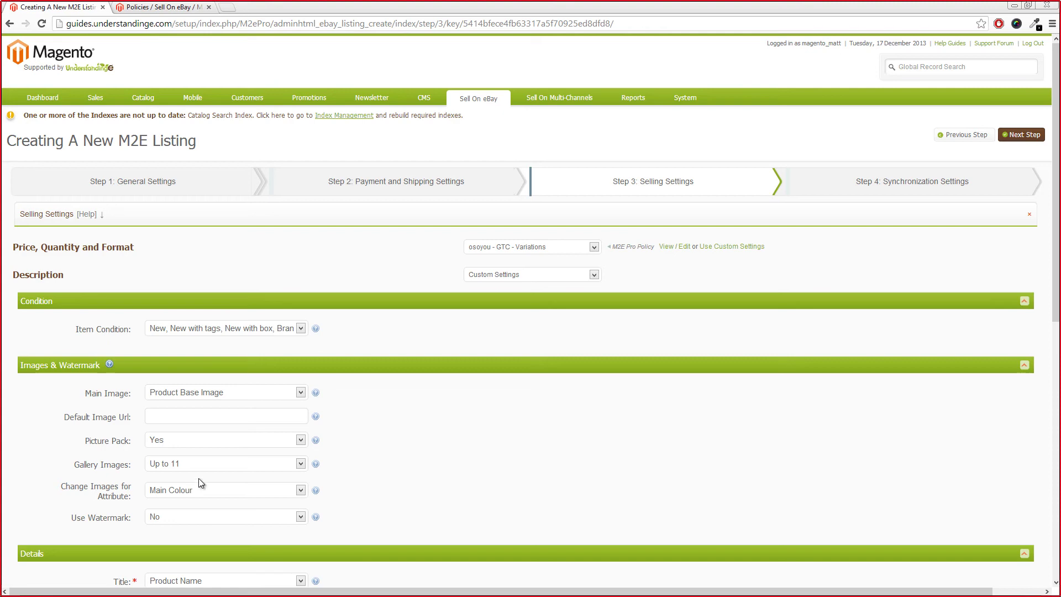
Use a custom title built from the eBay Title attribute and set the EAN catalog identifier to the EAN attribute
{"action": "scroll", "coordinate": [1057, 263], "scroll_direction": "down", "scroll_amount": 7}
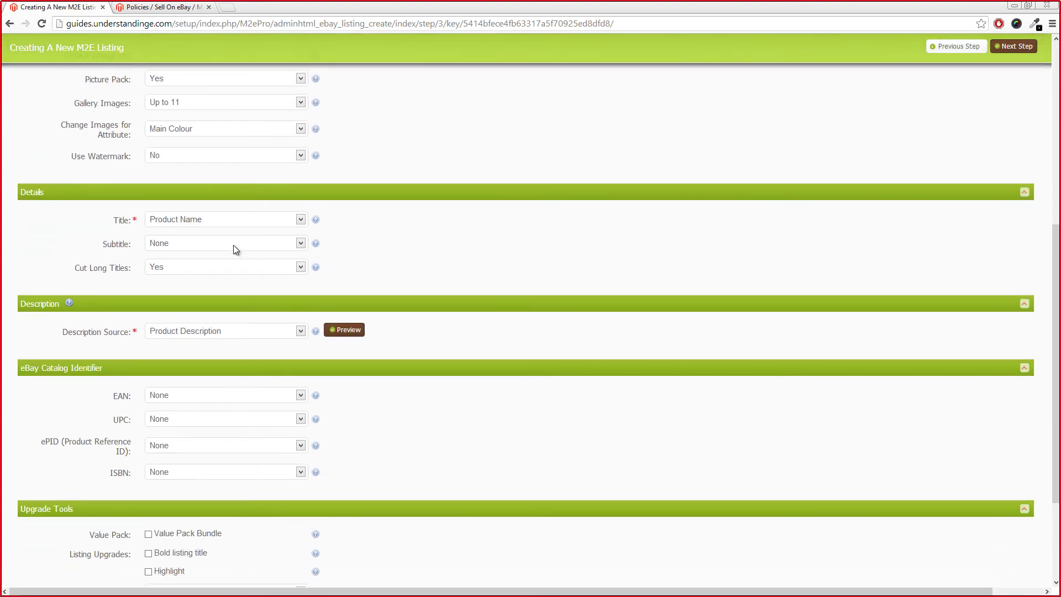
{"action": "left_click", "coordinate": [197, 221]}
{"action": "left_click", "coordinate": [197, 239]}
{"action": "left_click", "coordinate": [380, 241]}
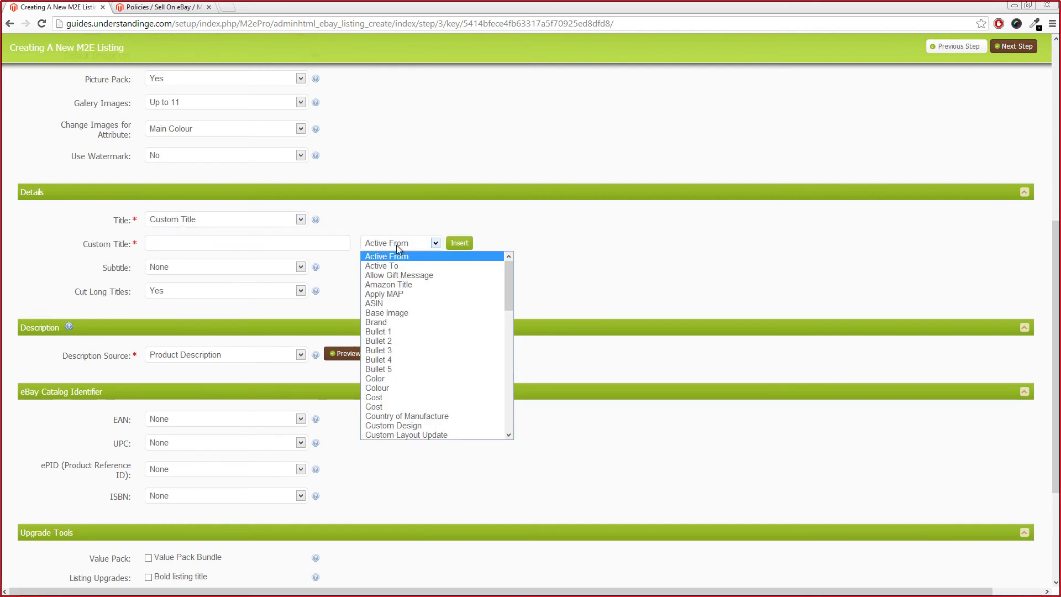
{"action": "scroll", "coordinate": [409, 380], "scroll_direction": "down", "scroll_amount": 4}
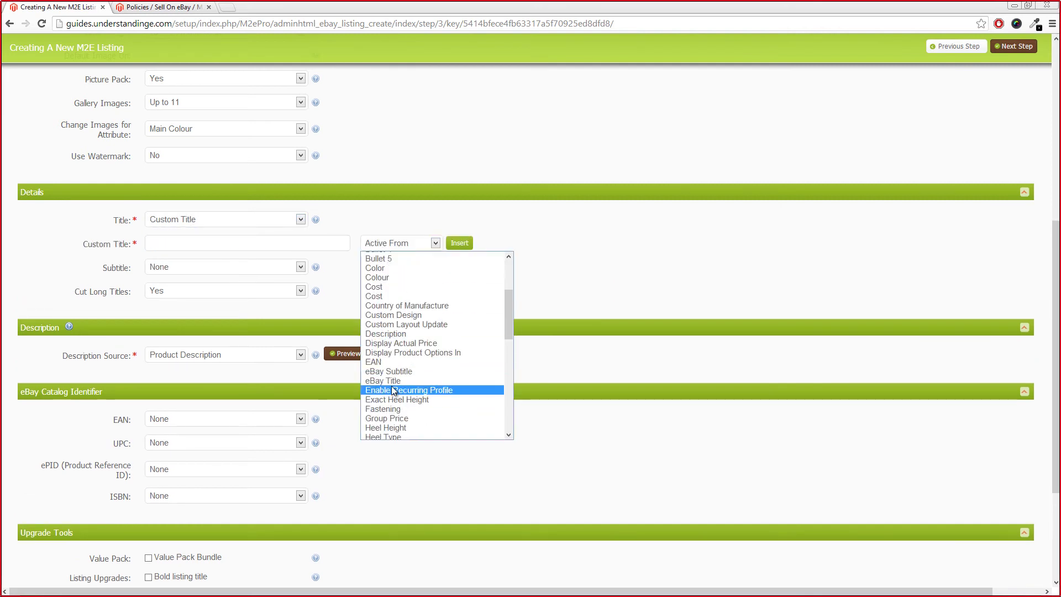
{"action": "left_click", "coordinate": [391, 381]}
{"action": "left_click", "coordinate": [461, 247]}
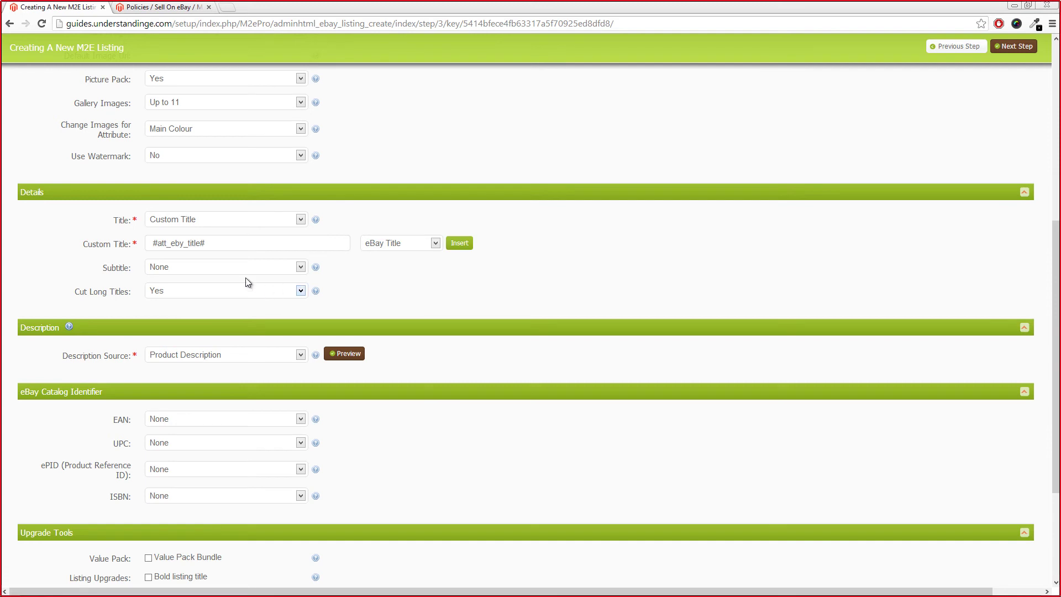
{"action": "left_click", "coordinate": [165, 418]}
{"action": "left_click", "coordinate": [177, 321]}
Set the gallery type to Gallery Picture and the hit counter to Hidden Style in the upgrade tools
{"action": "scroll", "coordinate": [1055, 338], "scroll_direction": "down", "scroll_amount": 3}
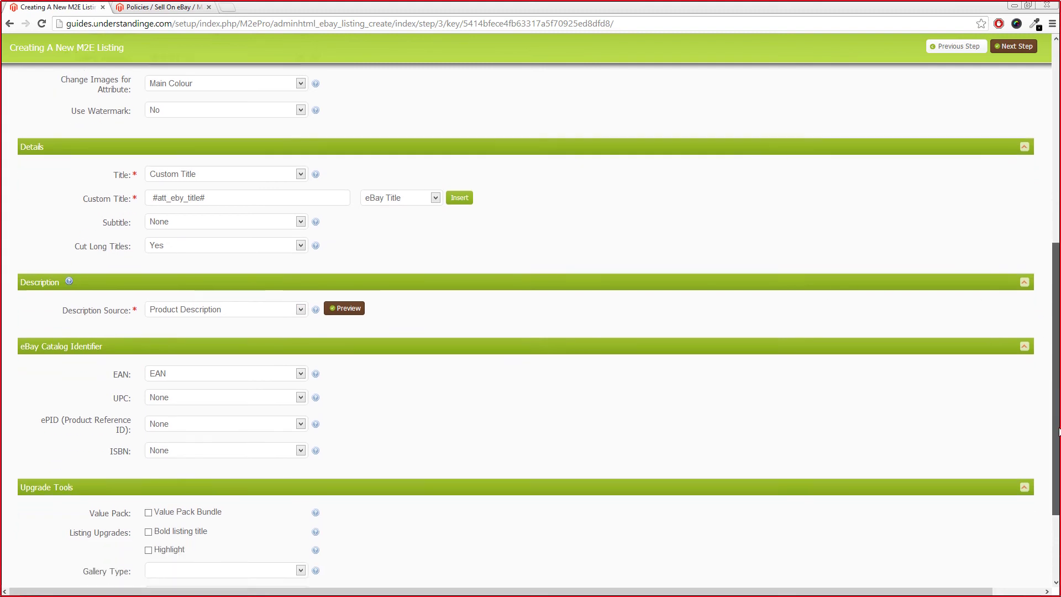
{"action": "left_click", "coordinate": [189, 446]}
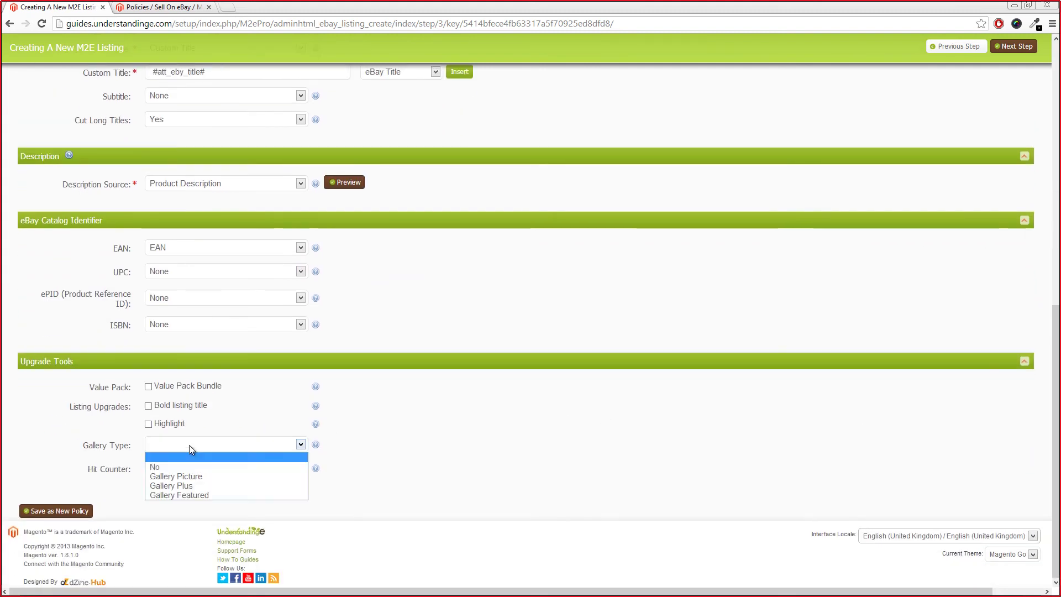
{"action": "left_click", "coordinate": [181, 475]}
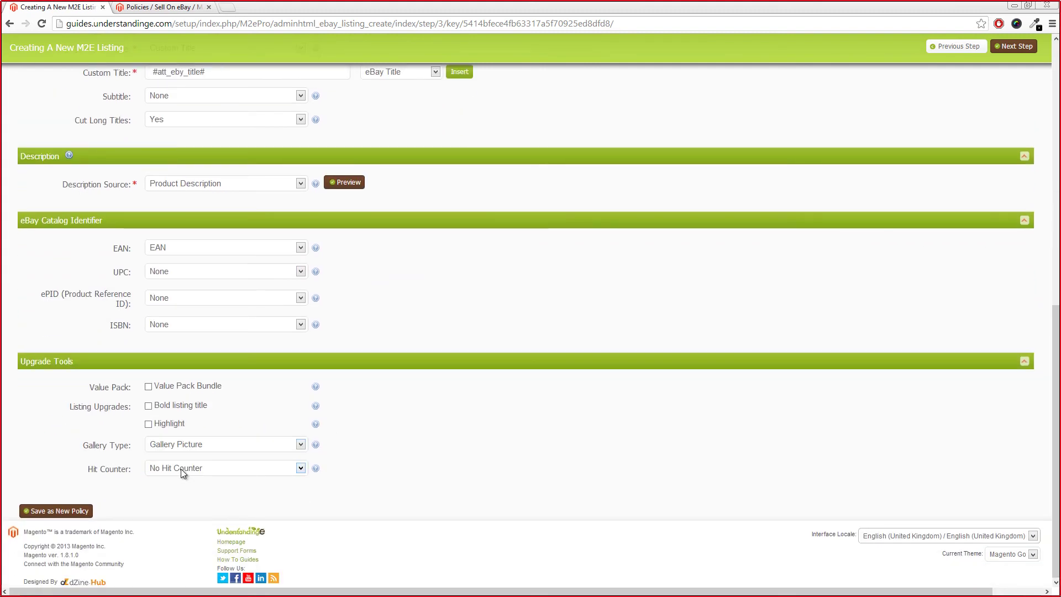
{"action": "left_click", "coordinate": [180, 469]}
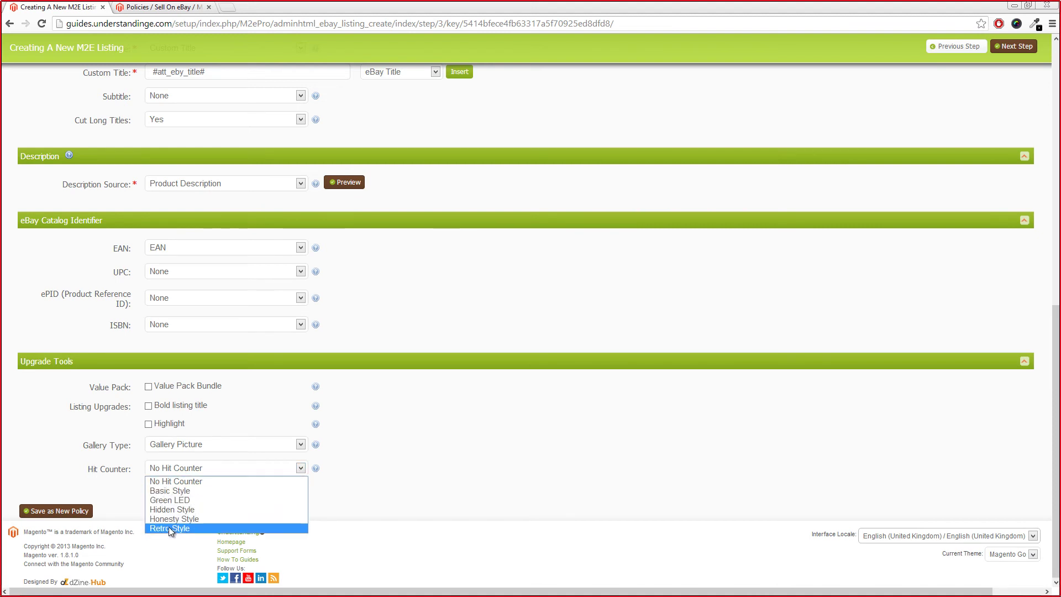
{"action": "left_click", "coordinate": [168, 509]}
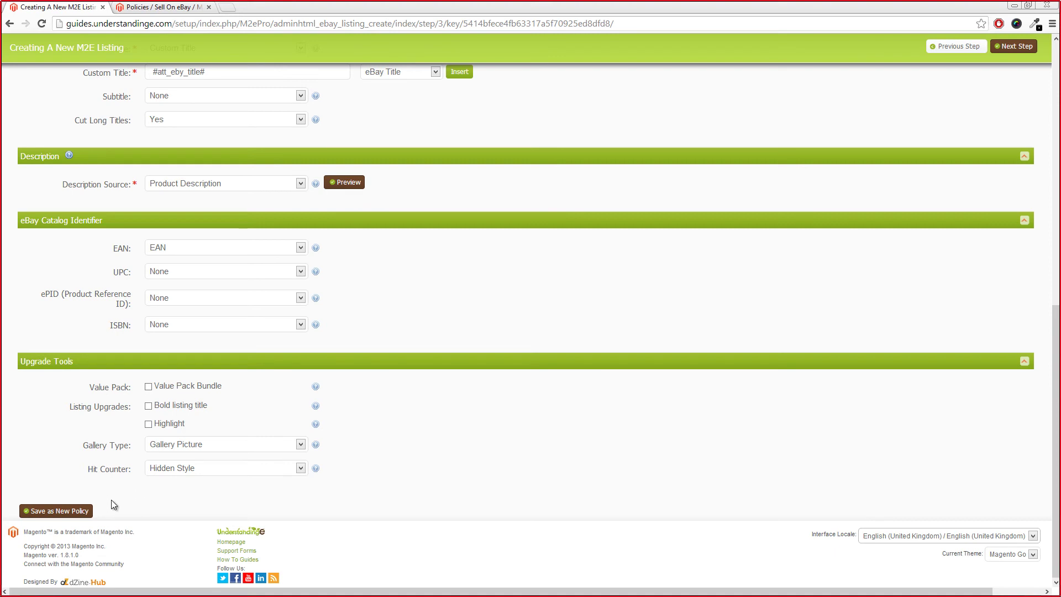
Save the description settings as a new policy titled "osoyou - Description - ShoesizeMaincolour" and continue to the synchronization settings
{"action": "left_click", "coordinate": [61, 511]}
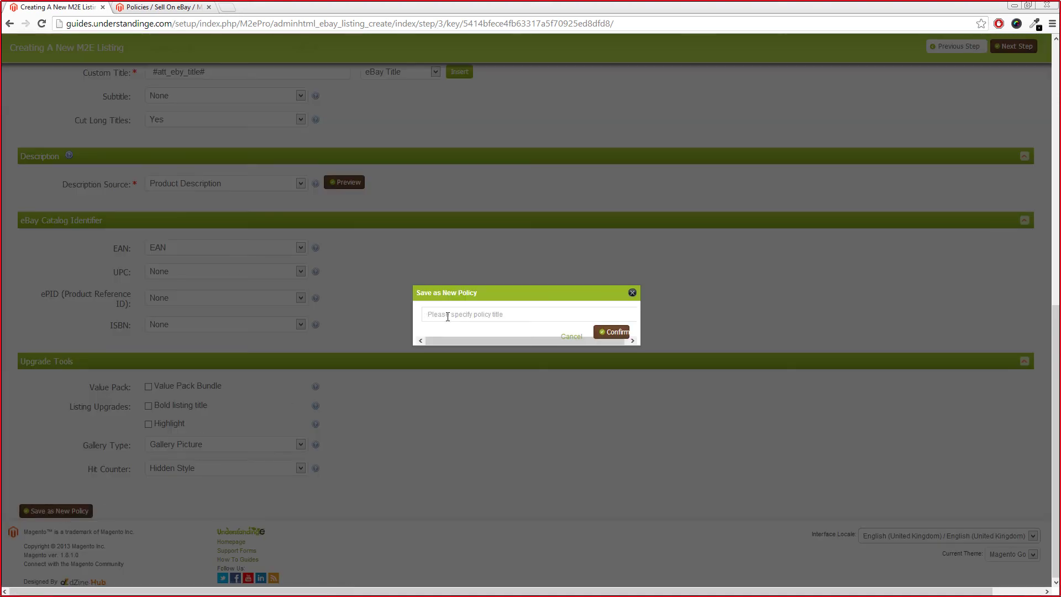
{"action": "type", "text": "osoyom"}
{"action": "type", "text": " - Description - ShoesizeMaincolour"}
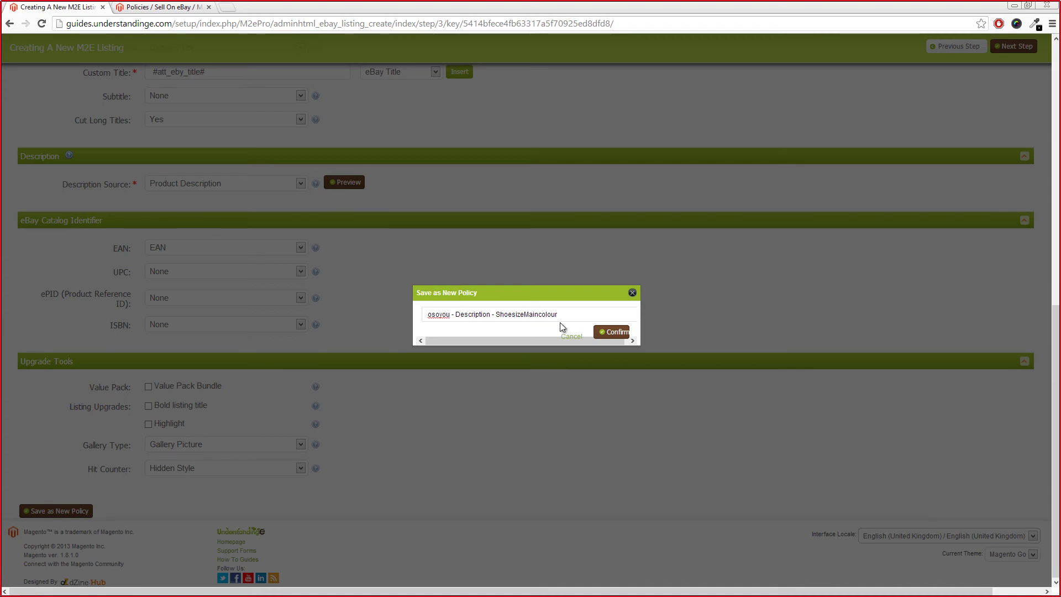
{"action": "left_click", "coordinate": [608, 333]}
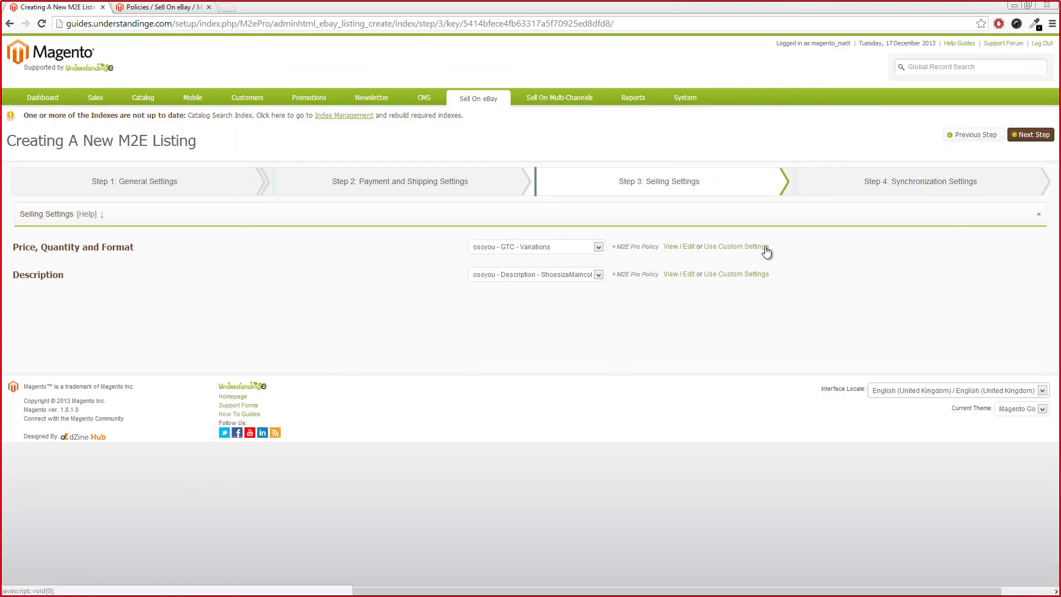
{"action": "left_click", "coordinate": [1030, 135]}
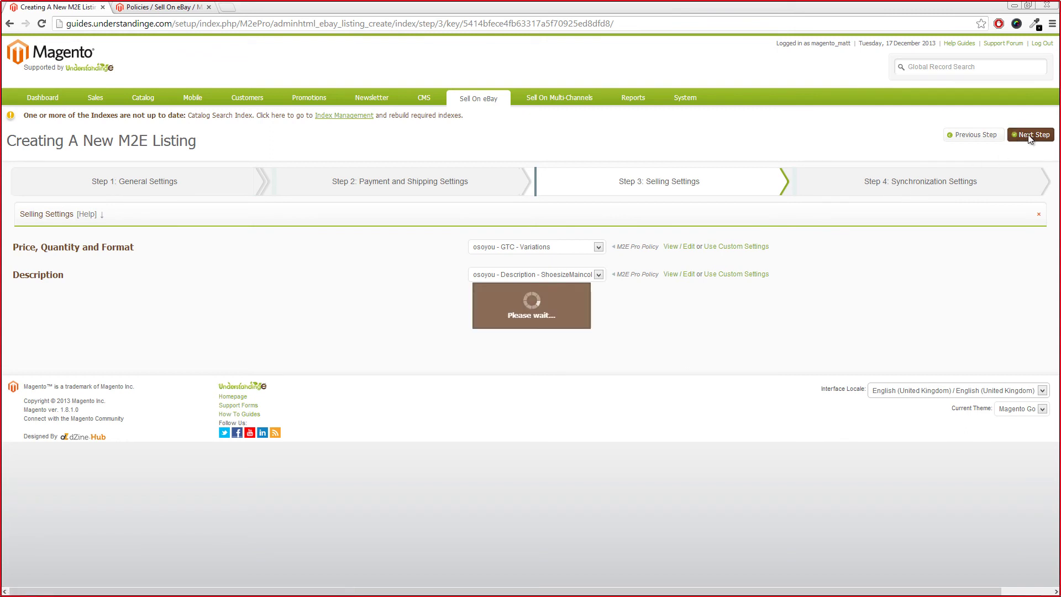